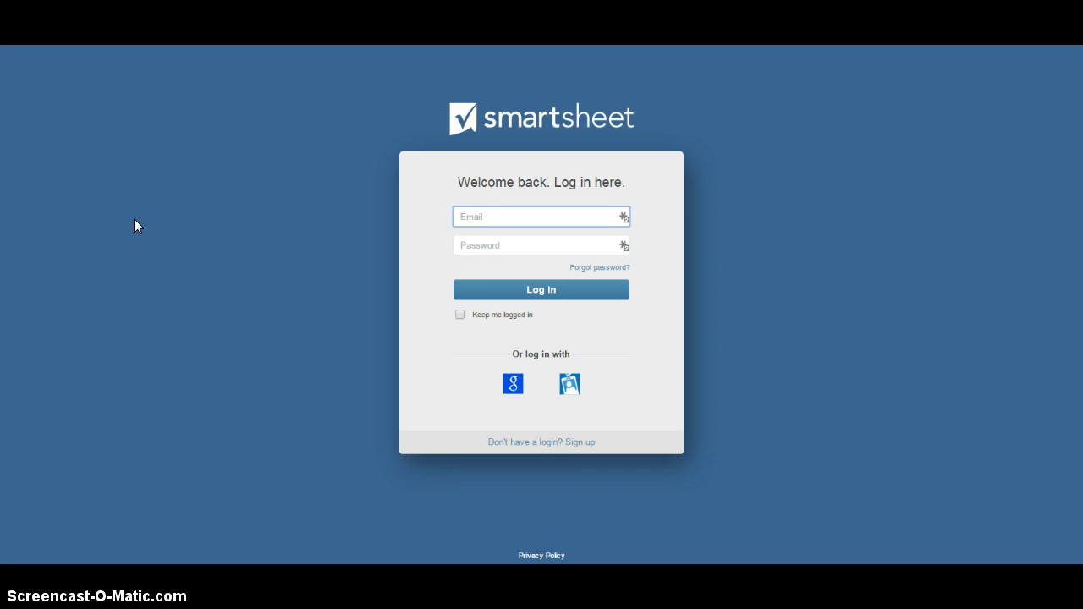
Log in to Smartsheet using the saved account e-mail and password.
{"action": "left_click", "coordinate": [517, 222]}
{"action": "left_click", "coordinate": [624, 217]}
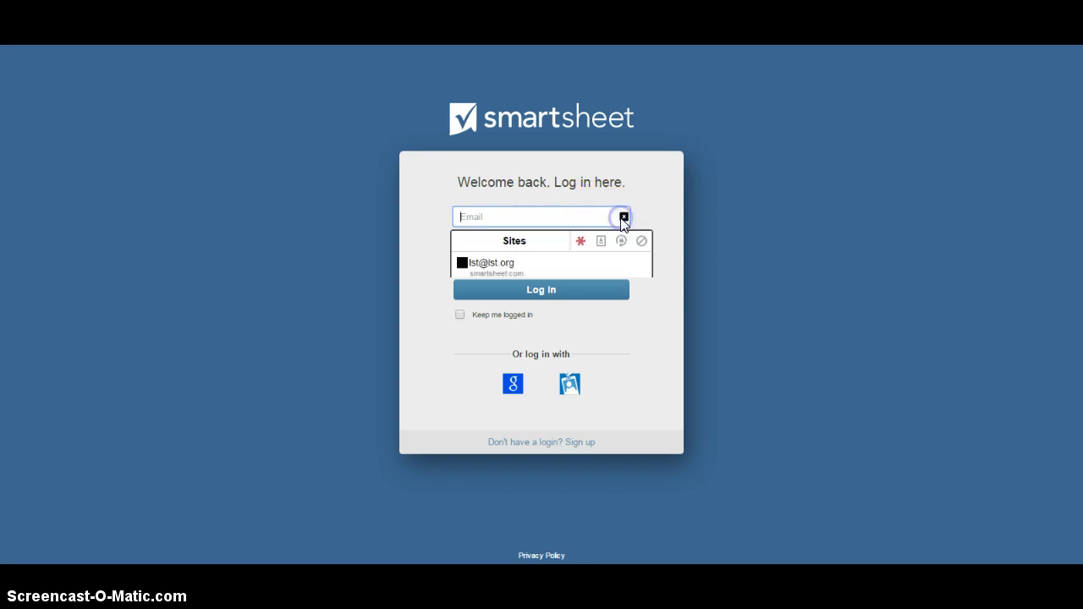
{"action": "left_click", "coordinate": [535, 269]}
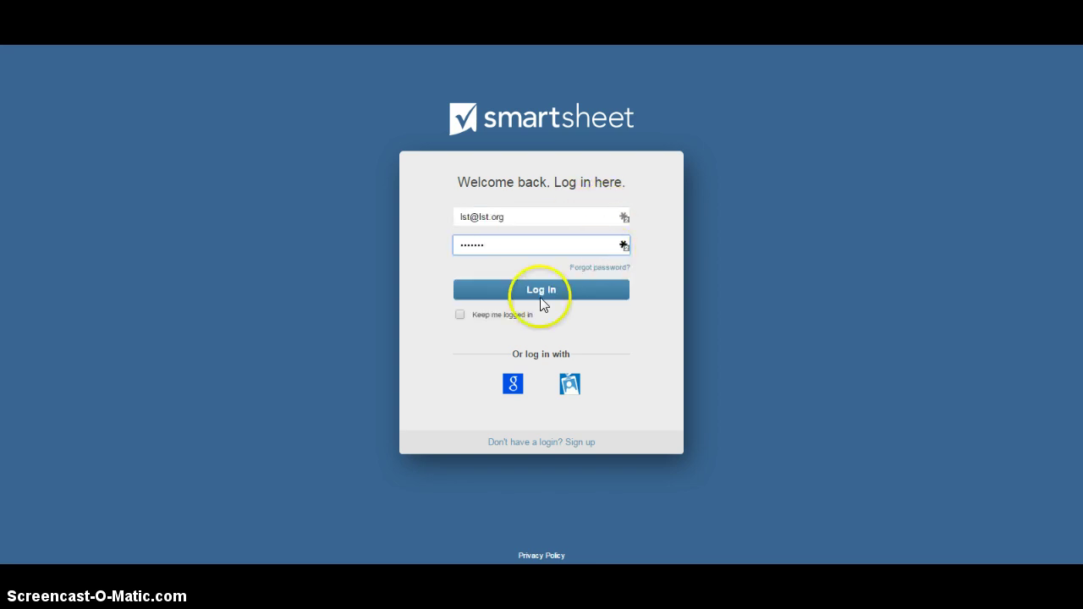
{"action": "left_click", "coordinate": [537, 292]}
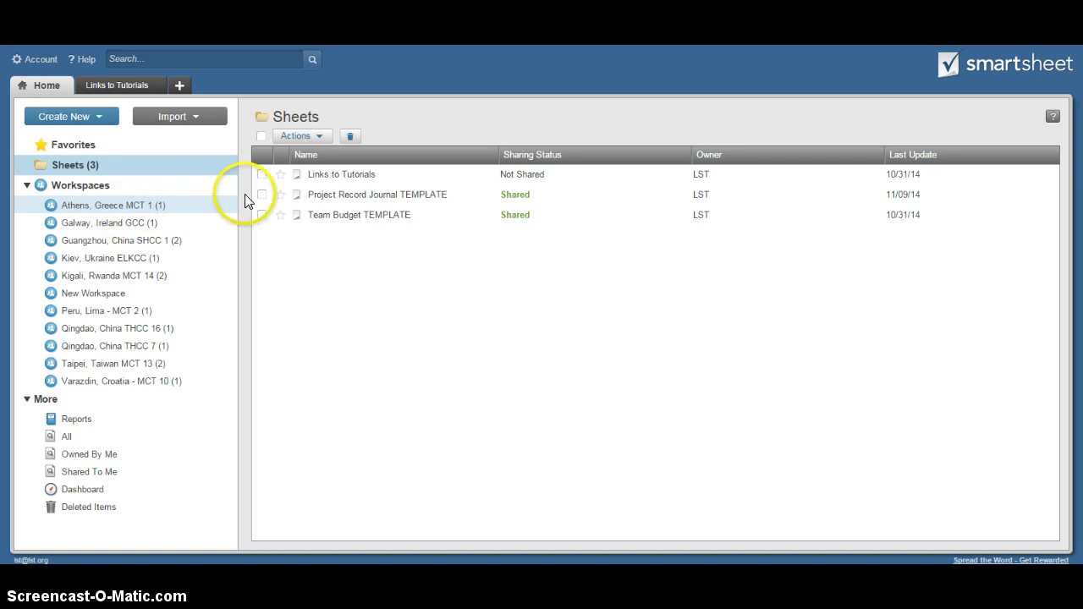
Open the Project Record Journal TEMPLATE sheet and look over its weekly rows for each worker.
{"action": "left_click", "coordinate": [370, 197]}
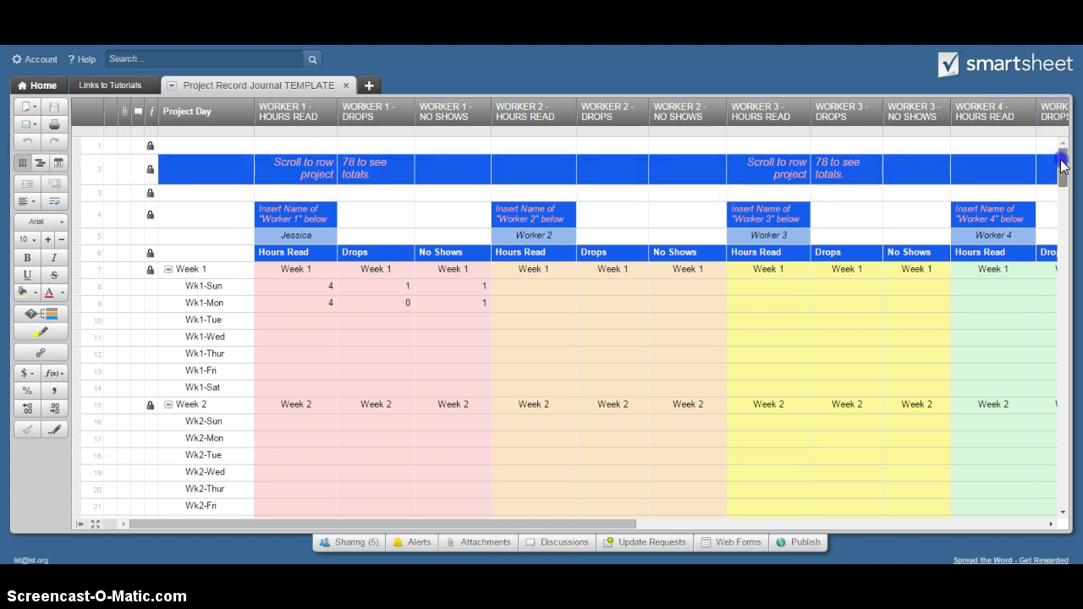
{"action": "left_click_drag", "start_coordinate": [1063, 167], "coordinate": [1065, 174]}
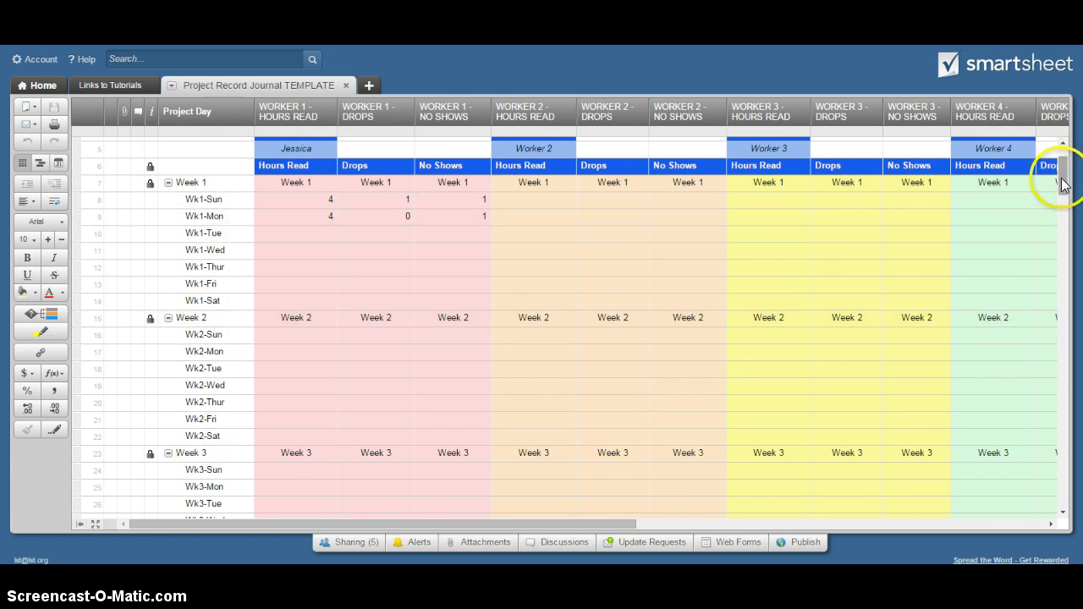
{"action": "mouse_move", "coordinate": [1060, 173]}
{"action": "left_mouse_down"}
{"action": "mouse_move", "coordinate": [1066, 267]}
{"action": "mouse_move", "coordinate": [1063, 161]}
{"action": "left_mouse_up"}
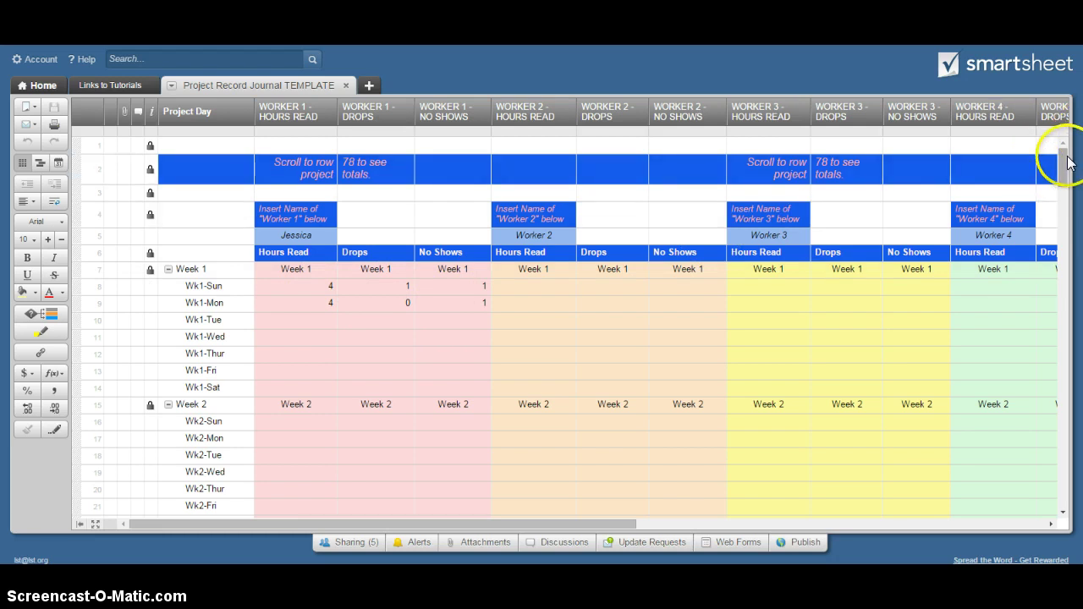
Examine the project totals, worker totals, party totals and reader names sections below the weekly rows.
{"action": "left_click_drag", "start_coordinate": [1066, 157], "coordinate": [1067, 288]}
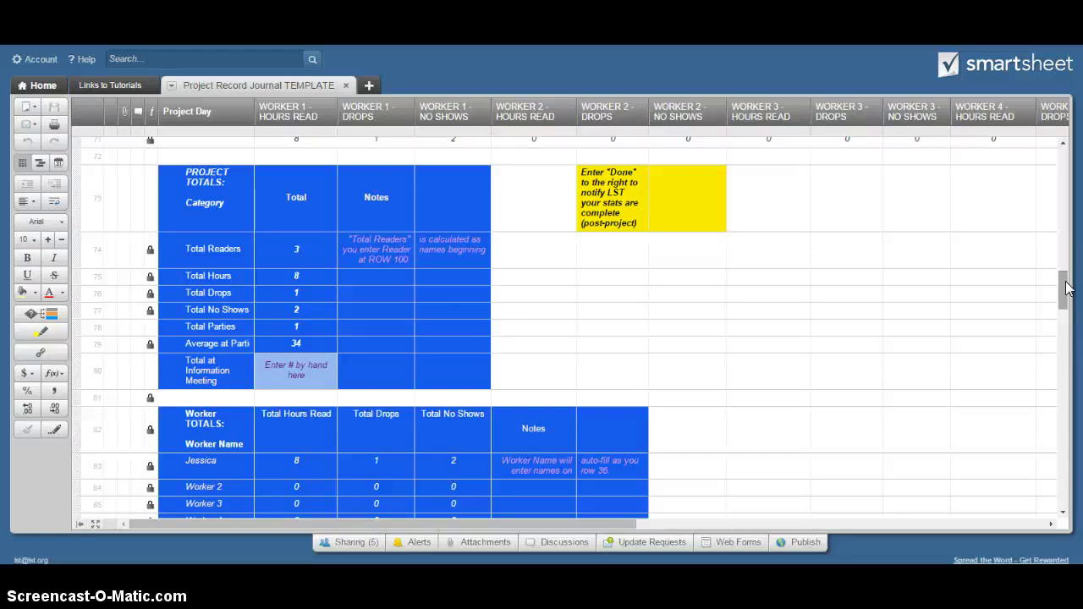
{"action": "left_click", "coordinate": [1066, 288]}
{"action": "left_click_drag", "start_coordinate": [1066, 288], "coordinate": [1064, 291]}
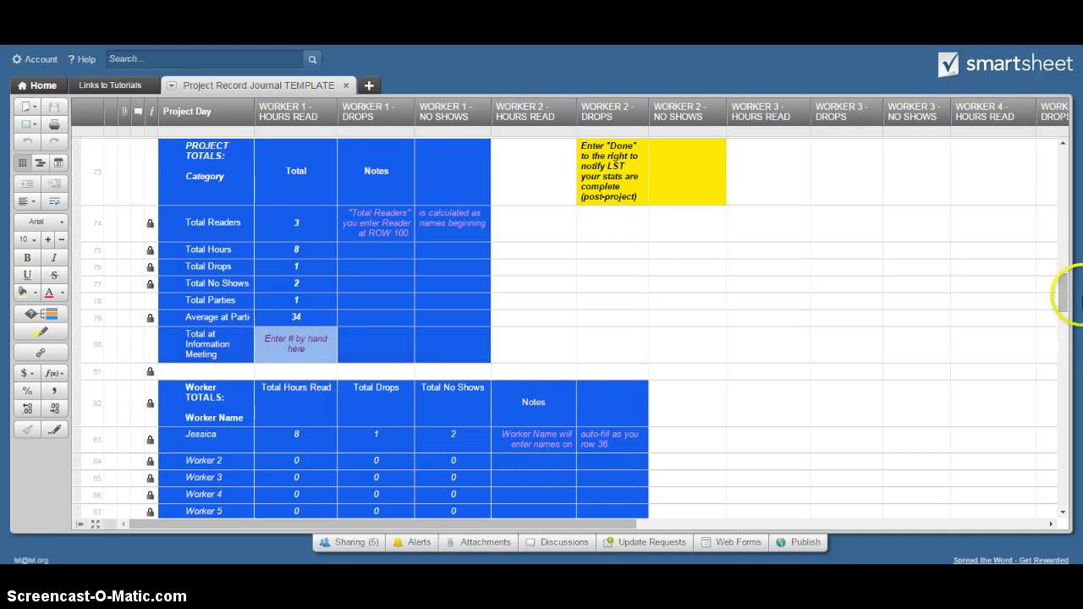
{"action": "left_click", "coordinate": [1064, 297]}
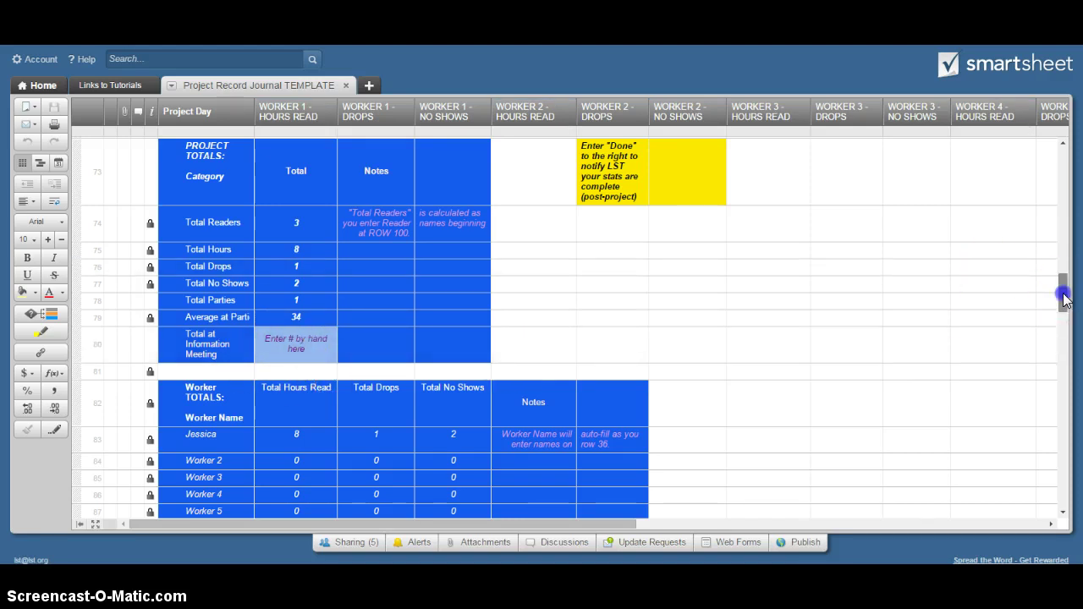
{"action": "left_click_drag", "start_coordinate": [1063, 298], "coordinate": [1067, 331]}
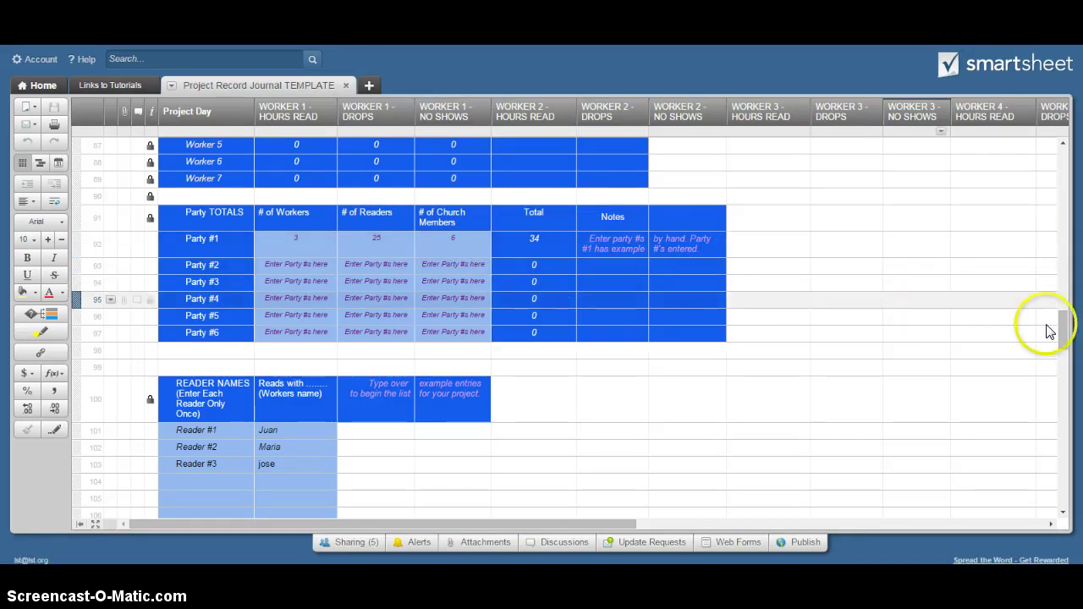
{"action": "left_click_drag", "start_coordinate": [1061, 332], "coordinate": [1061, 352]}
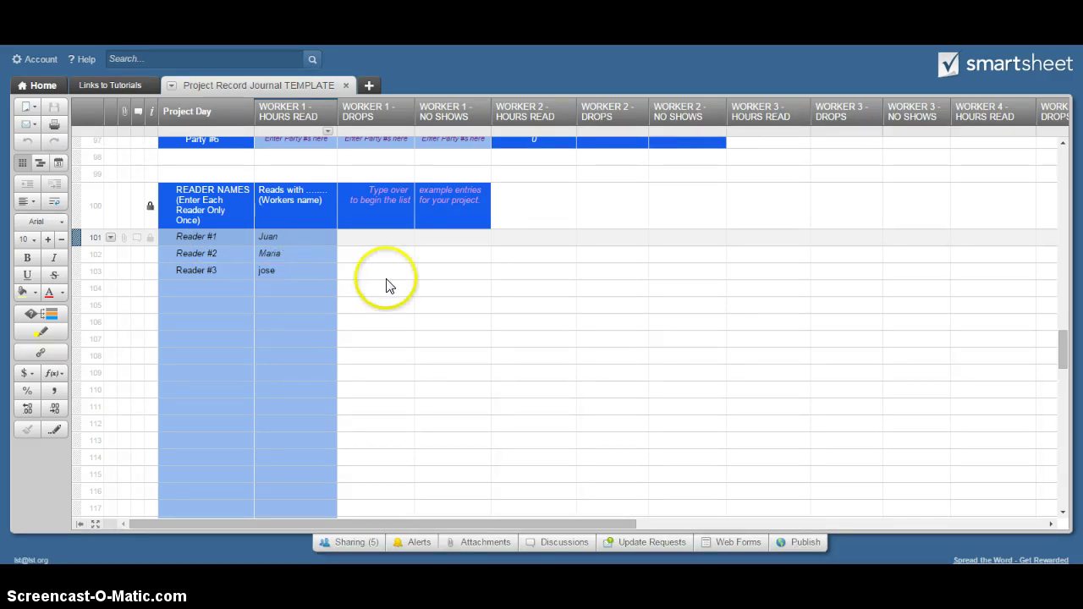
Compare the Total Readers row in the project totals with the reader names list starting below row 100.
{"action": "left_click", "coordinate": [1063, 354]}
{"action": "left_click_drag", "start_coordinate": [1062, 349], "coordinate": [1060, 282]}
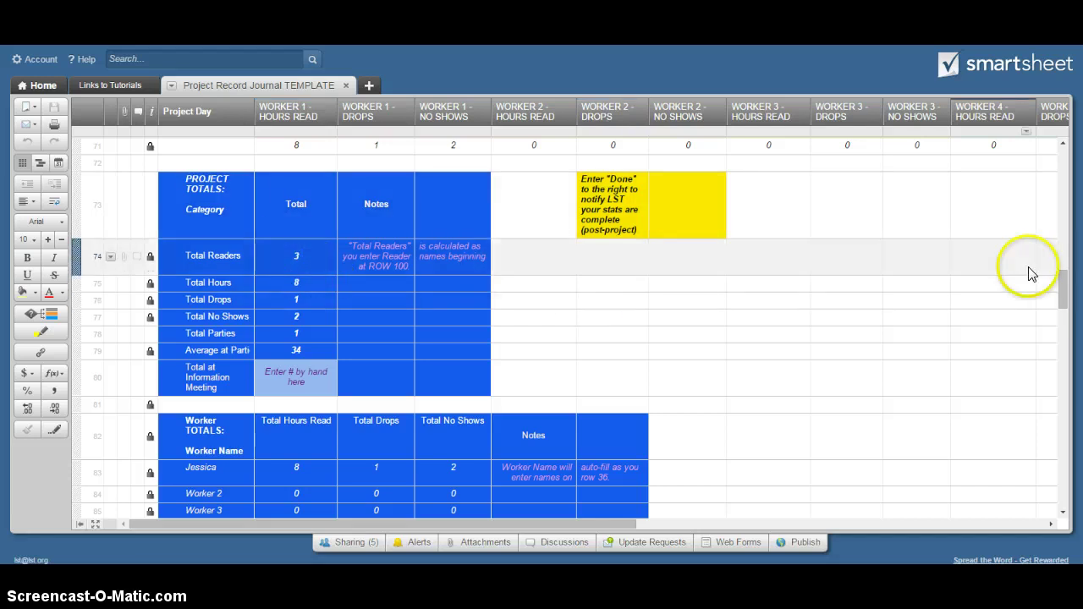
{"action": "left_click_drag", "start_coordinate": [1063, 298], "coordinate": [1068, 362]}
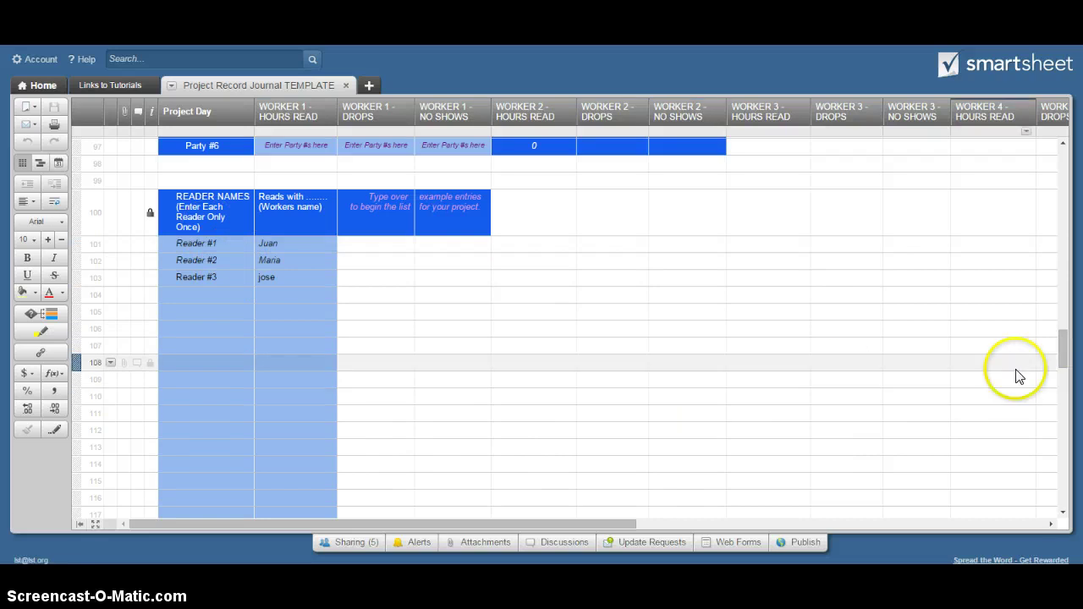
{"action": "left_click_drag", "start_coordinate": [1068, 366], "coordinate": [1056, 297]}
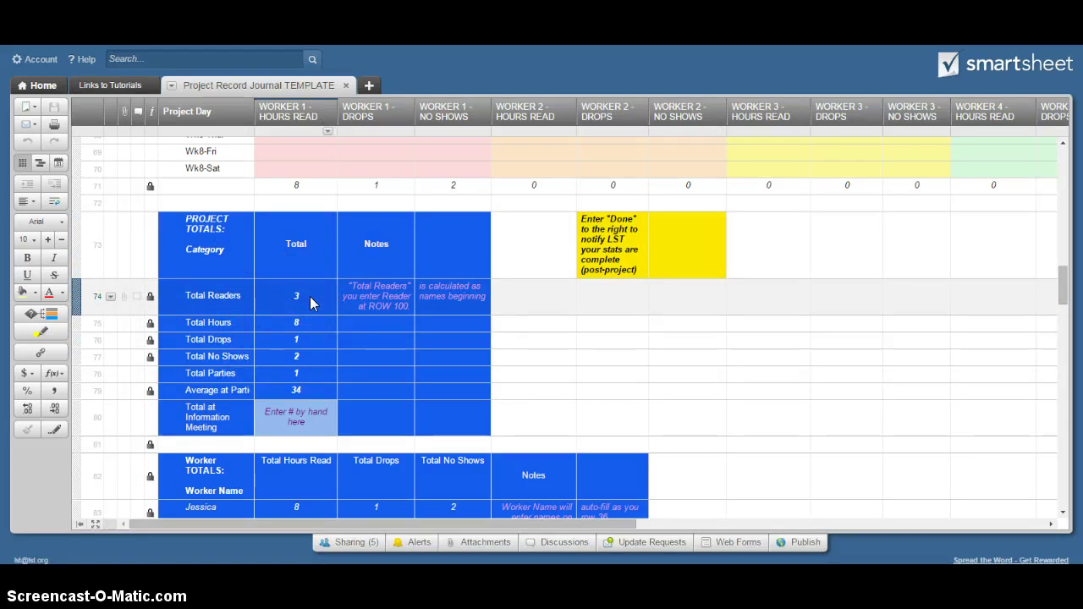
{"action": "left_click_drag", "start_coordinate": [1068, 293], "coordinate": [1063, 350]}
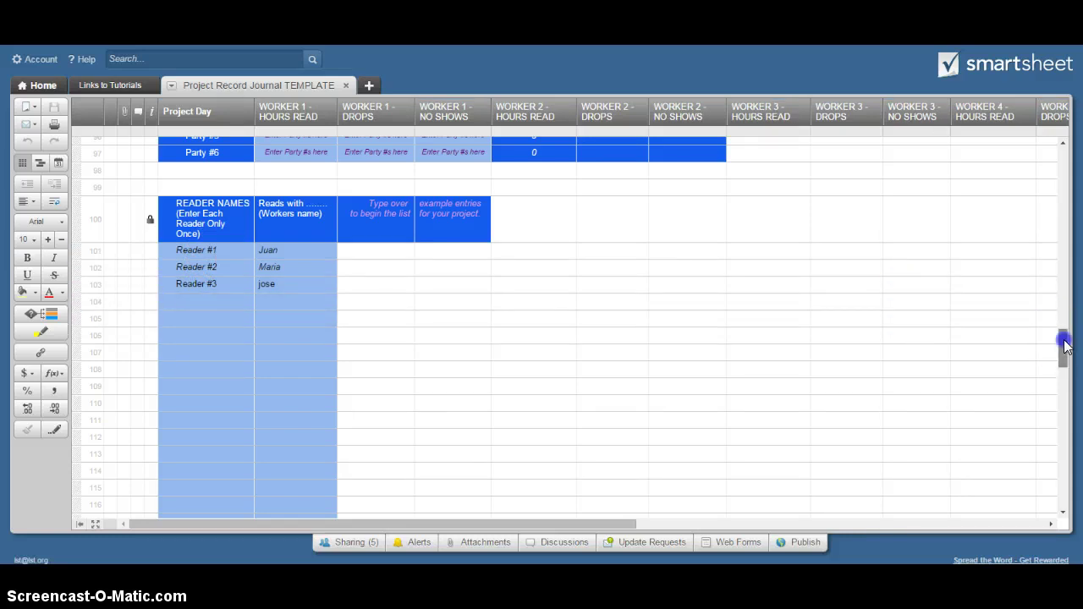
Enter the first names of Worker 1 and Worker 2 in their name cells in row 5.
{"action": "left_click_drag", "start_coordinate": [1064, 345], "coordinate": [1065, 163]}
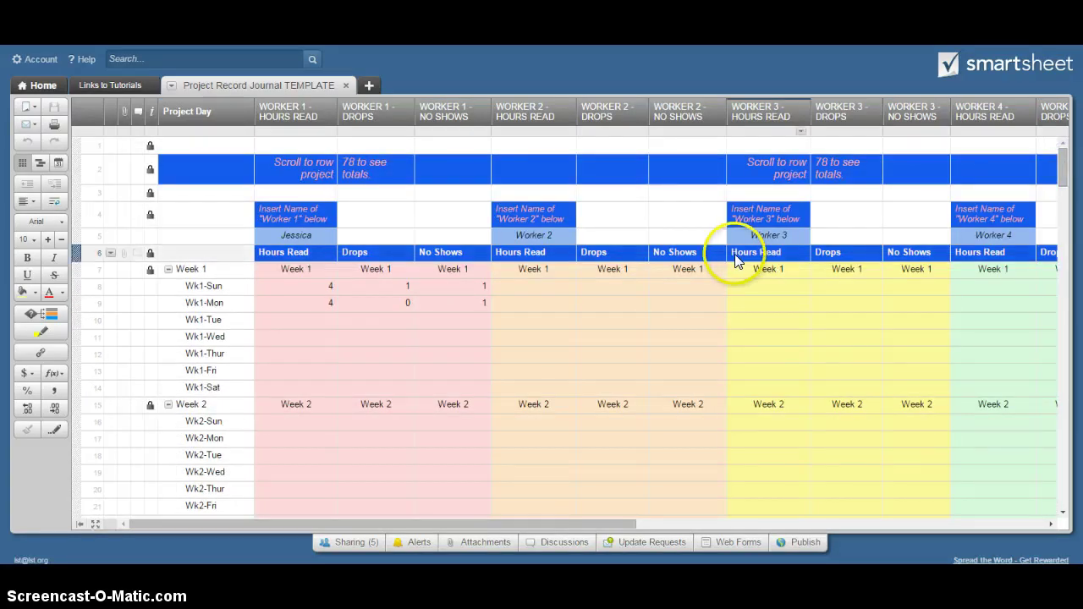
{"action": "left_click", "coordinate": [288, 235]}
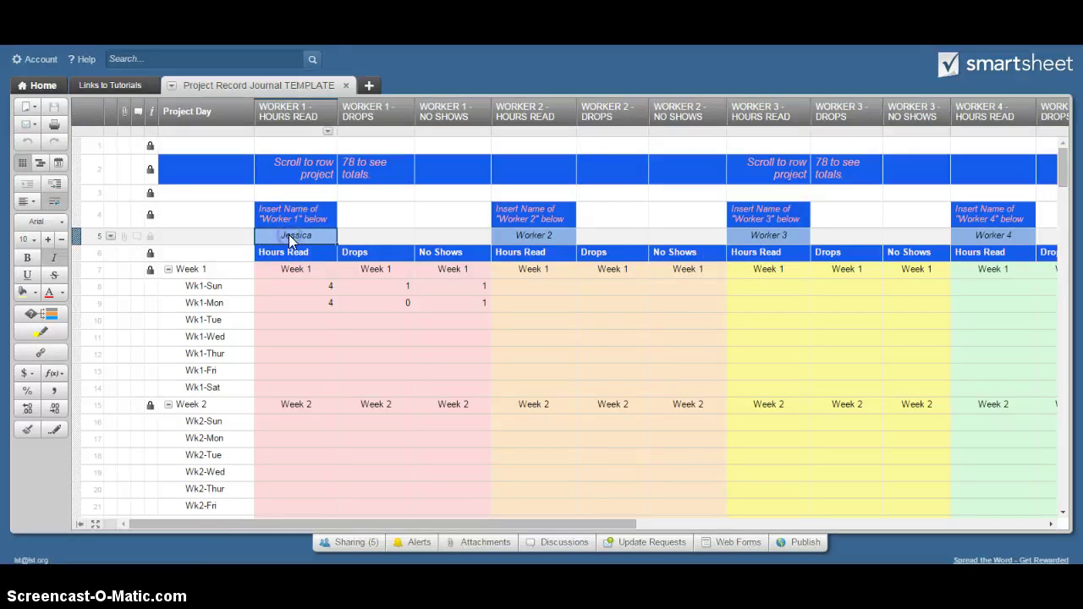
{"action": "type", "text": "Craig"}
{"action": "key", "text": "Tab"}
{"action": "key", "text": "Tab"}
{"action": "key", "text": "Tab"}
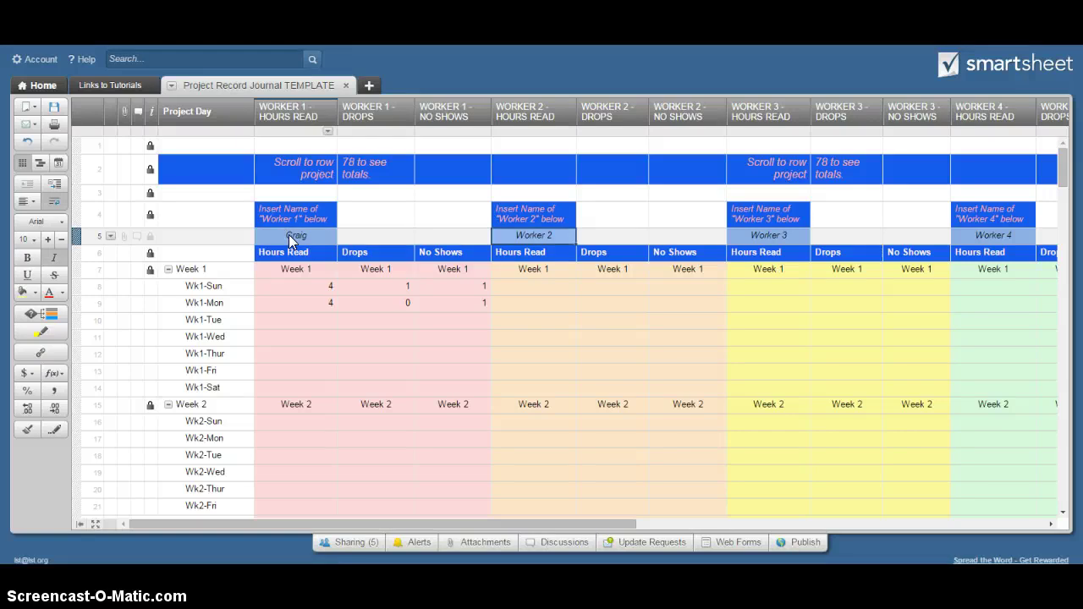
{"action": "type", "text": "Leslee"}
{"action": "key", "text": "Tab"}
{"action": "key", "text": "Tab"}
{"action": "key", "text": "Tab"}
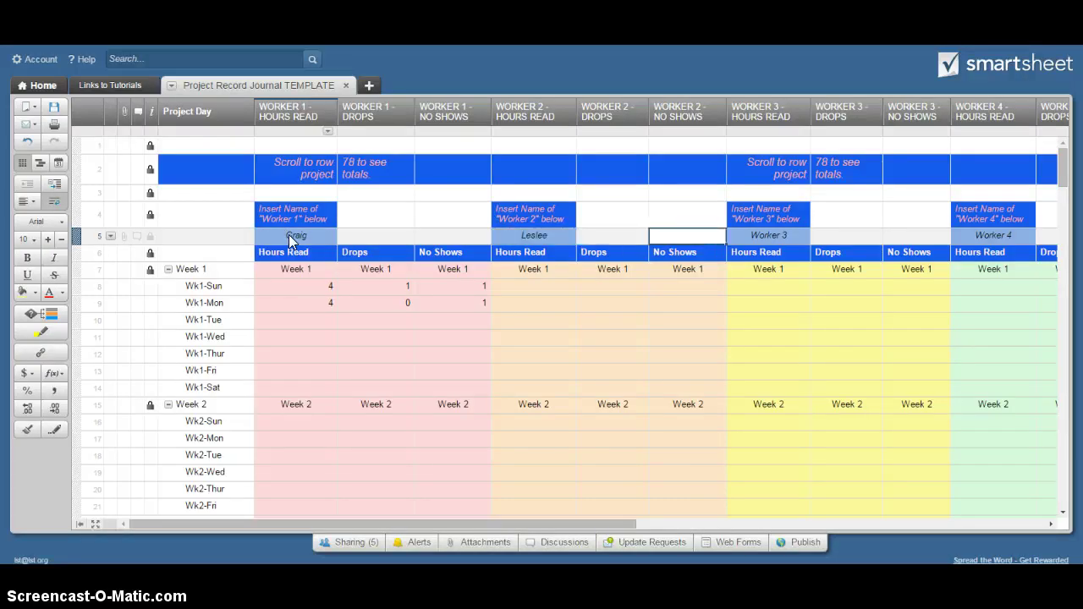
Fill in the first names of Workers 3, 4 and 5 in their row 5 name cells.
{"action": "type", "text": "Joshua"}
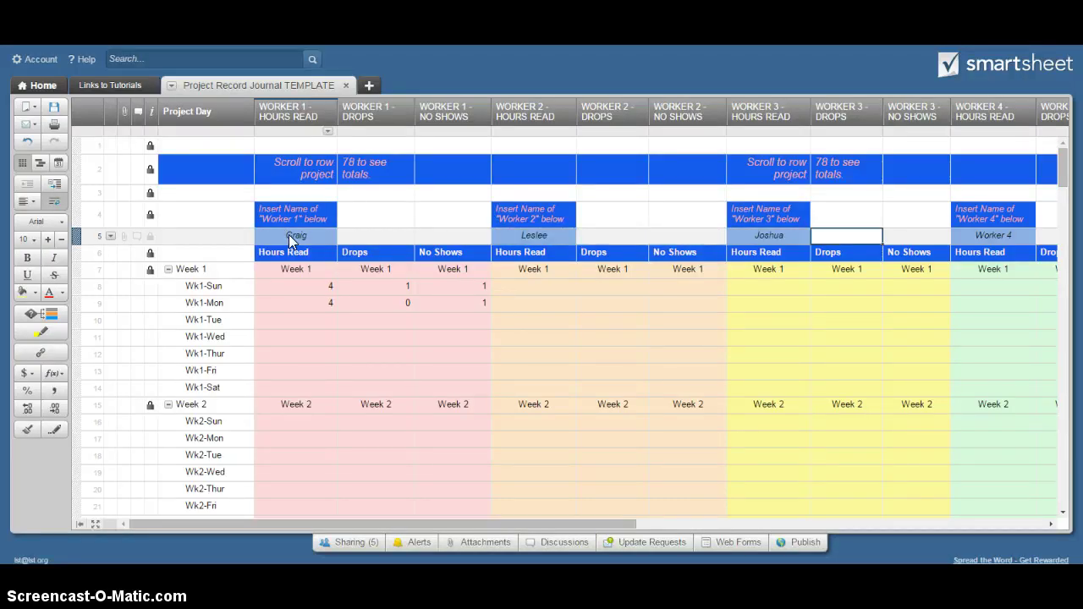
{"action": "key", "text": "Tab"}
{"action": "key", "text": "Tab"}
{"action": "key", "text": "Tab"}
{"action": "type", "text": "Matthe"}
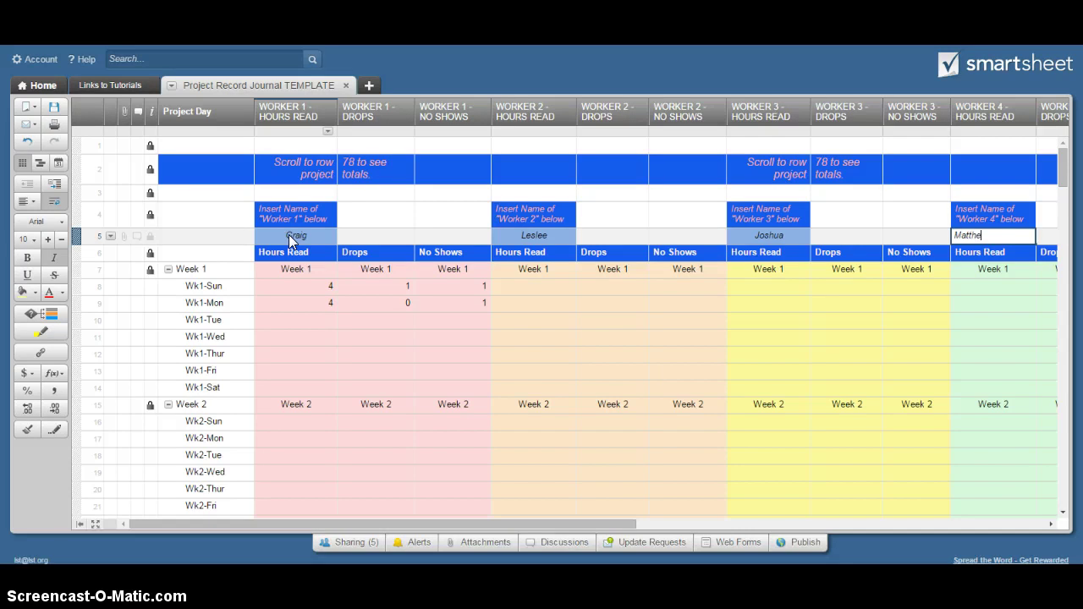
{"action": "type", "text": "w"}
{"action": "key", "text": "Tab"}
{"action": "key", "text": "Tab"}
{"action": "key", "text": "Tab"}
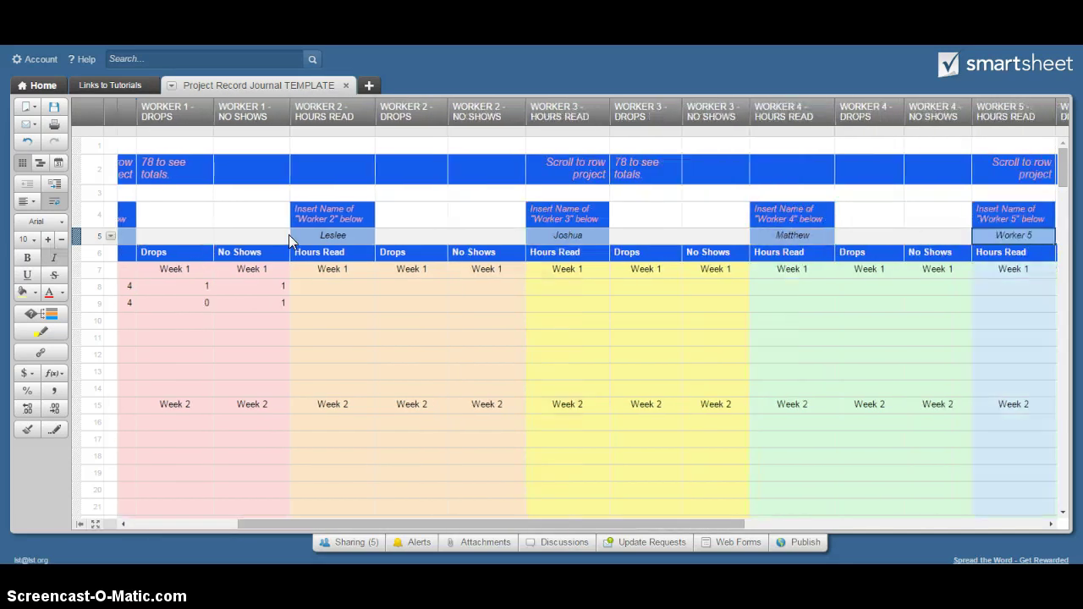
{"action": "type", "text": "Andrew"}
{"action": "key", "text": "Tab"}
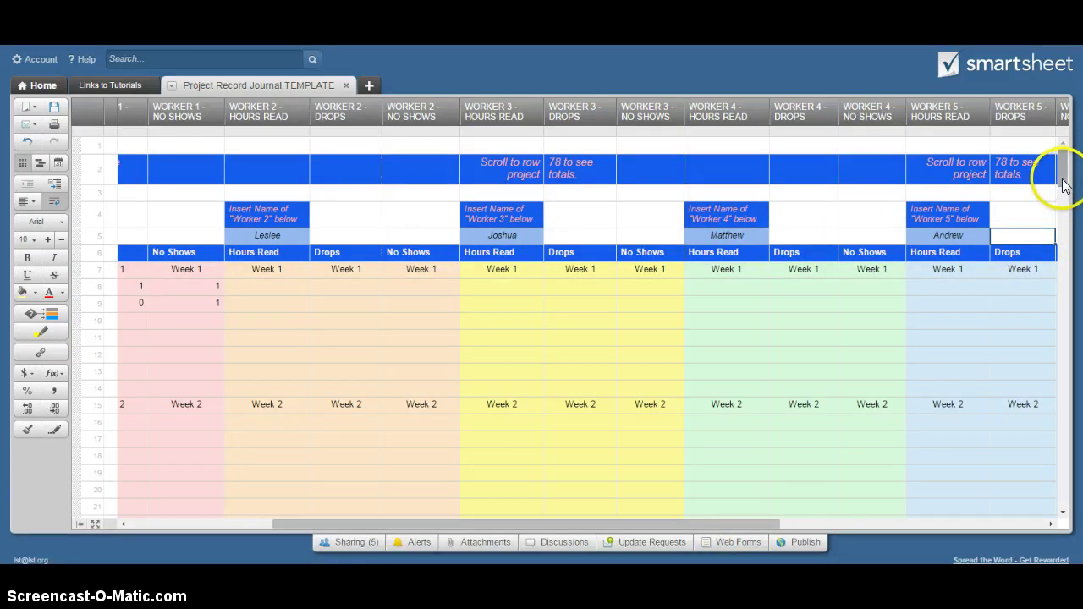
Check the Worker TOTALS table for the names entered in row 5.
{"action": "left_click_drag", "start_coordinate": [1065, 187], "coordinate": [1062, 296]}
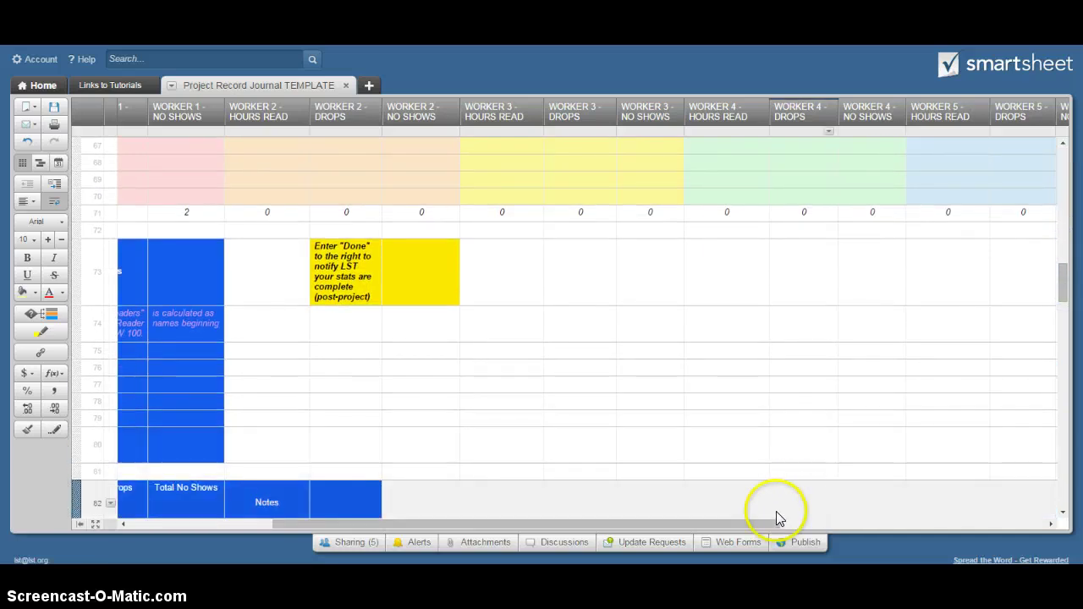
{"action": "left_click_drag", "start_coordinate": [756, 523], "coordinate": [598, 525]}
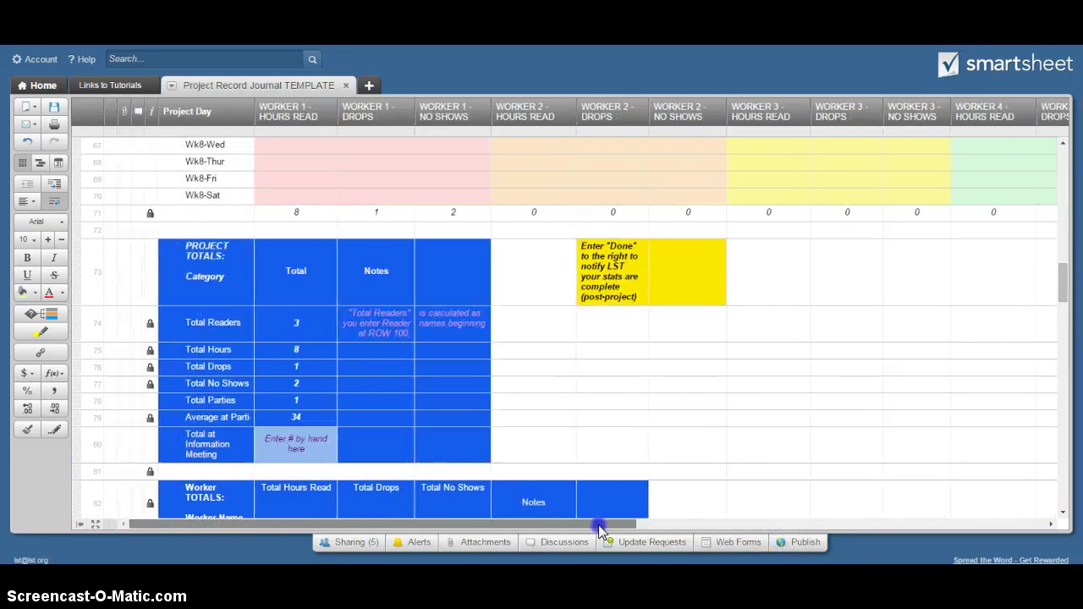
{"action": "left_click_drag", "start_coordinate": [1063, 283], "coordinate": [1062, 296]}
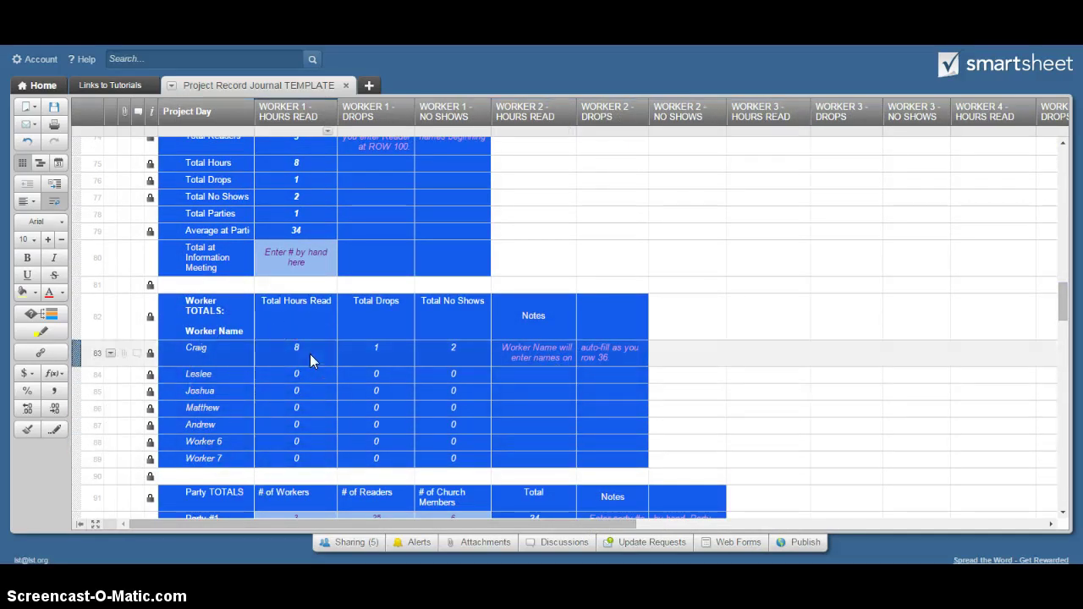
{"action": "left_click", "coordinate": [345, 359]}
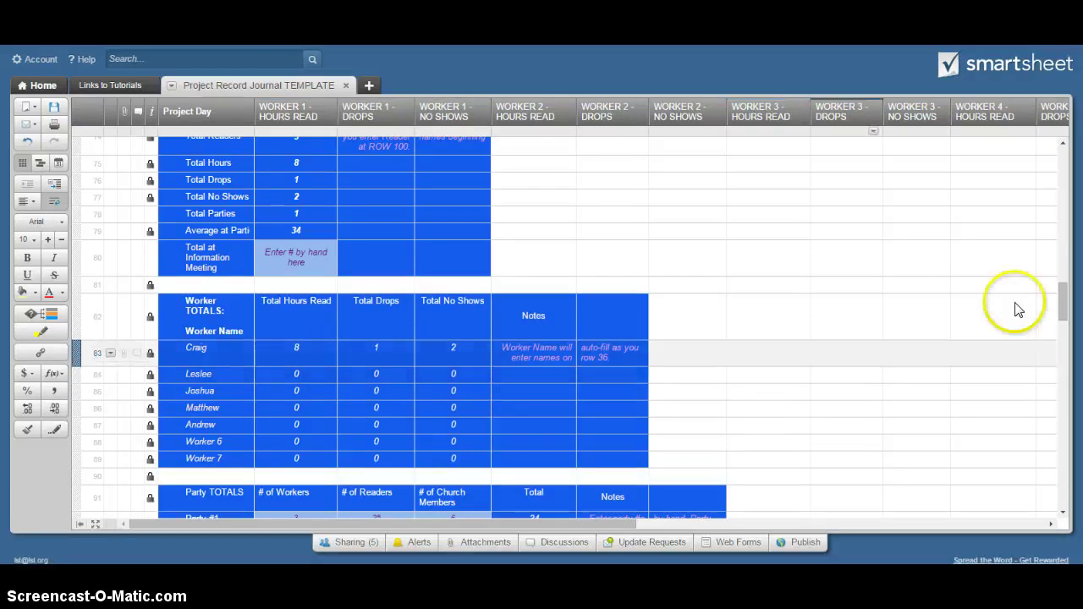
Review Worker 1's Week 1 hours read, drops and no shows for Sunday and Monday, ending on Tuesday's hours cell.
{"action": "left_click_drag", "start_coordinate": [1065, 313], "coordinate": [1065, 180]}
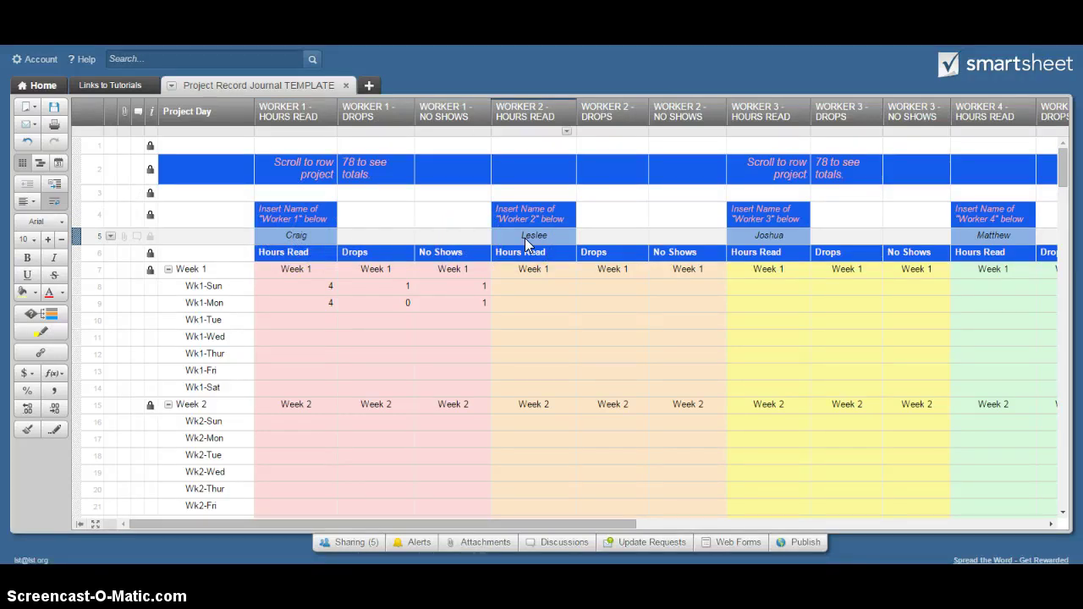
{"action": "left_click", "coordinate": [286, 288]}
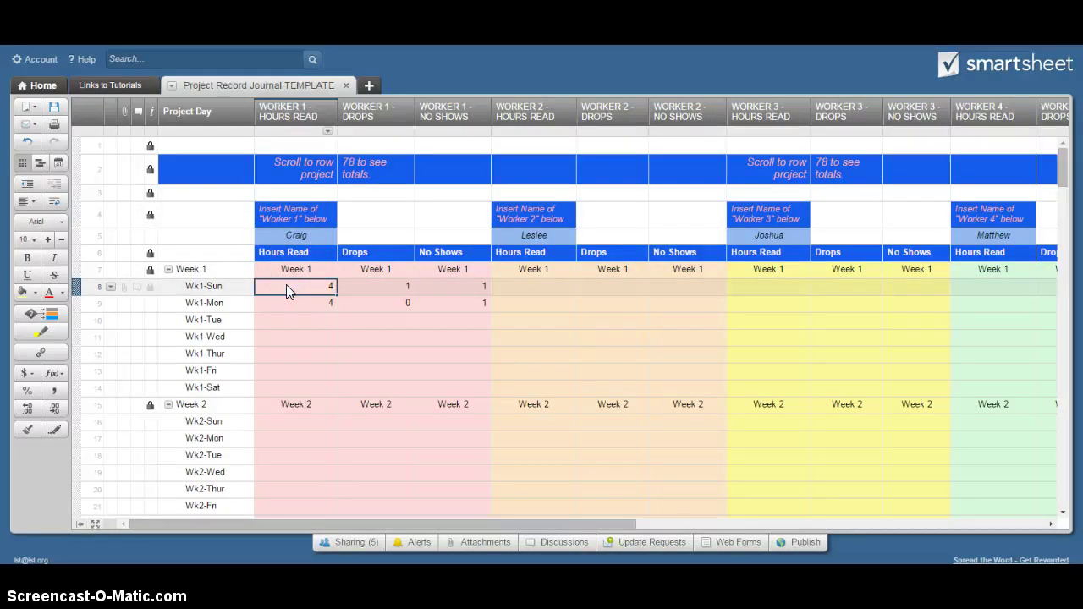
{"action": "left_click", "coordinate": [324, 288]}
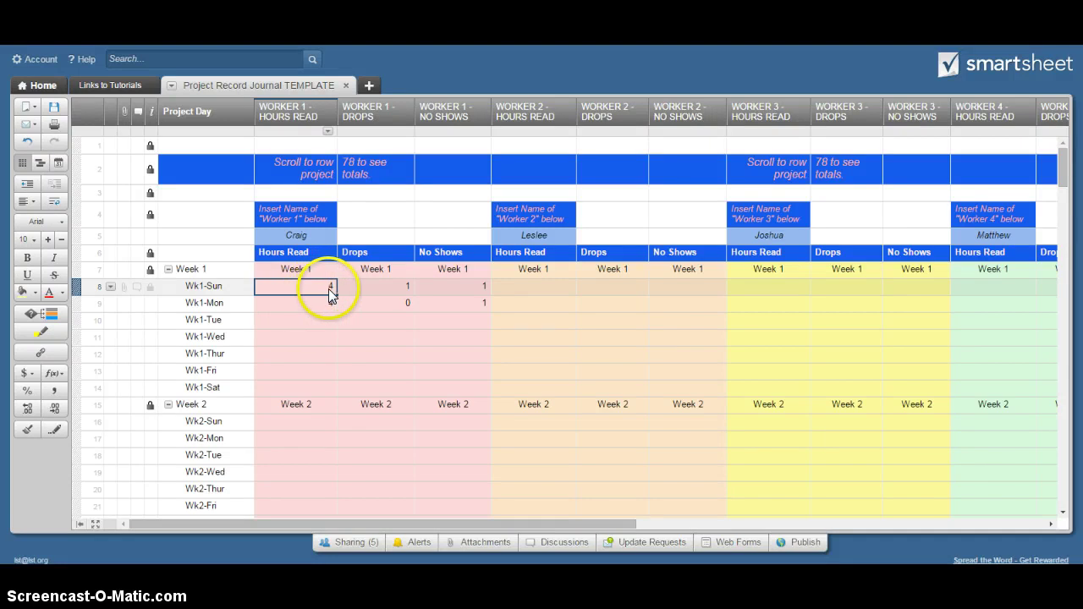
{"action": "left_click_drag", "start_coordinate": [331, 291], "coordinate": [332, 304]}
{"action": "left_click", "coordinate": [368, 286]}
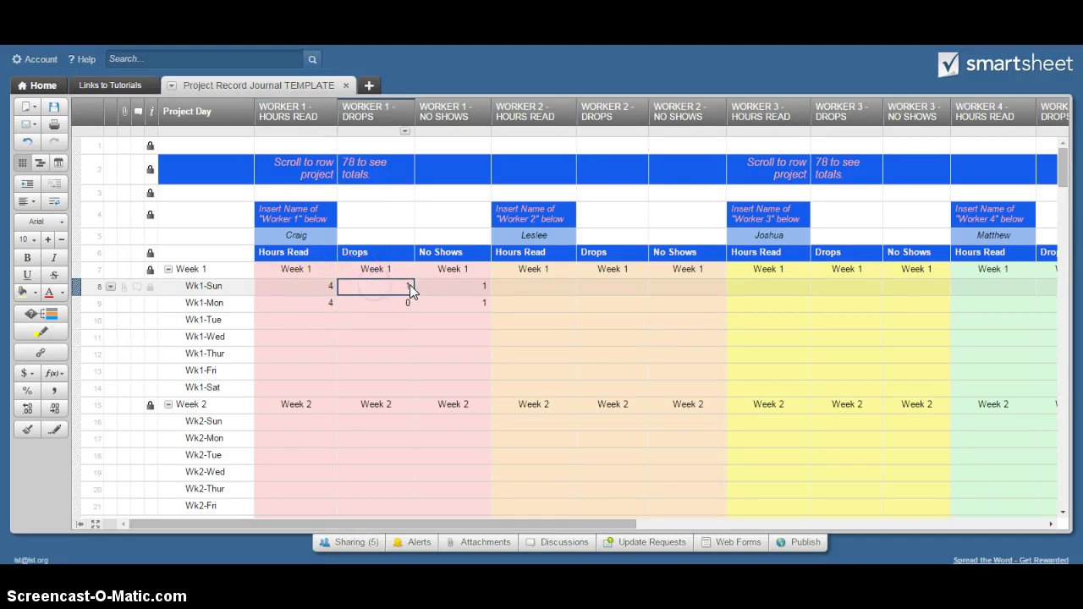
{"action": "left_click", "coordinate": [321, 303]}
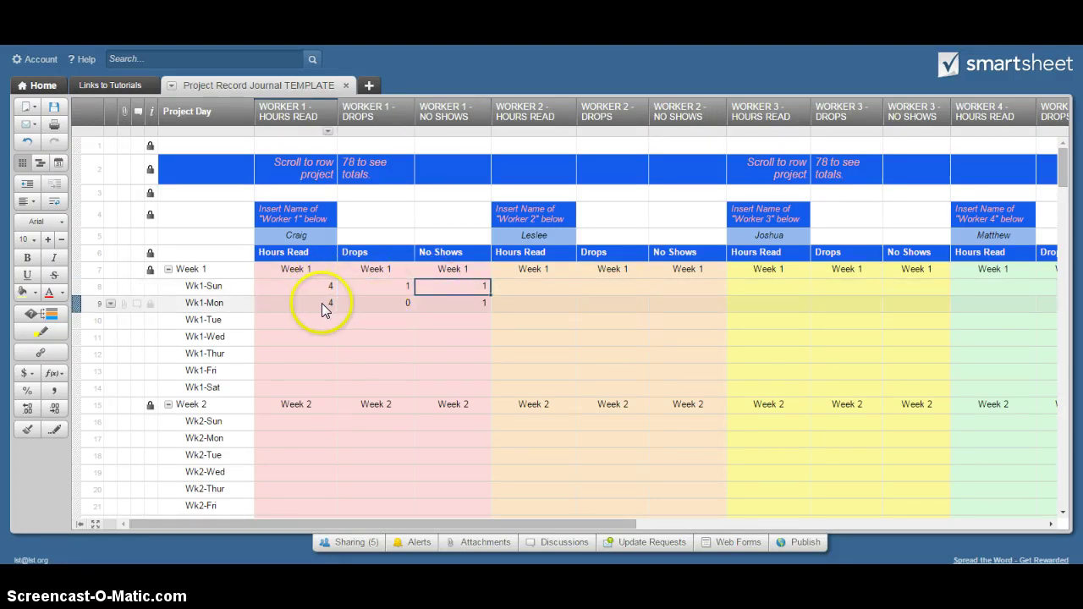
{"action": "left_click", "coordinate": [372, 304]}
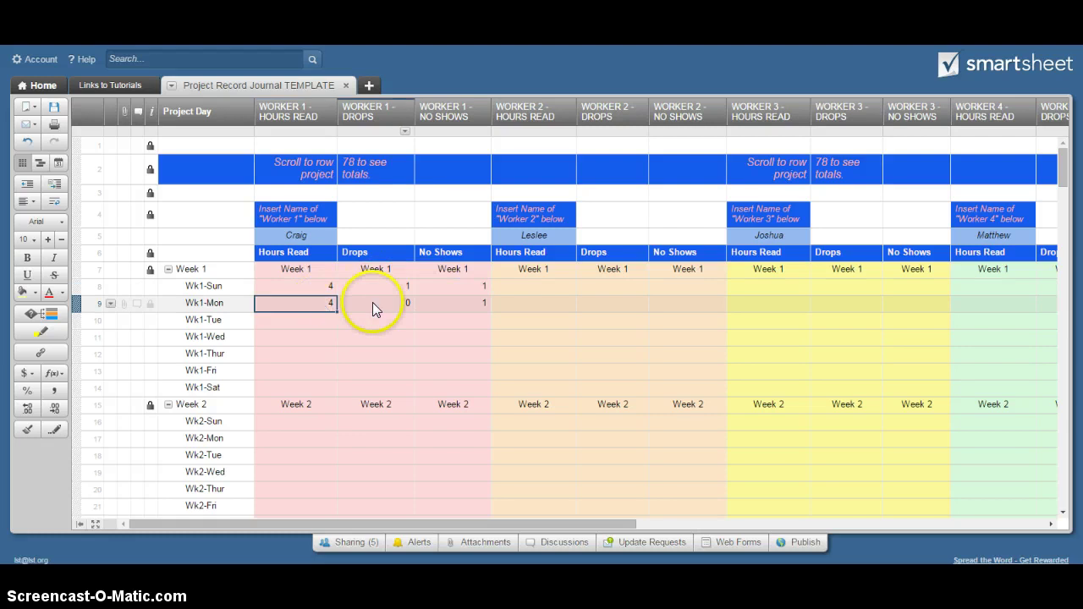
{"action": "left_click", "coordinate": [438, 303]}
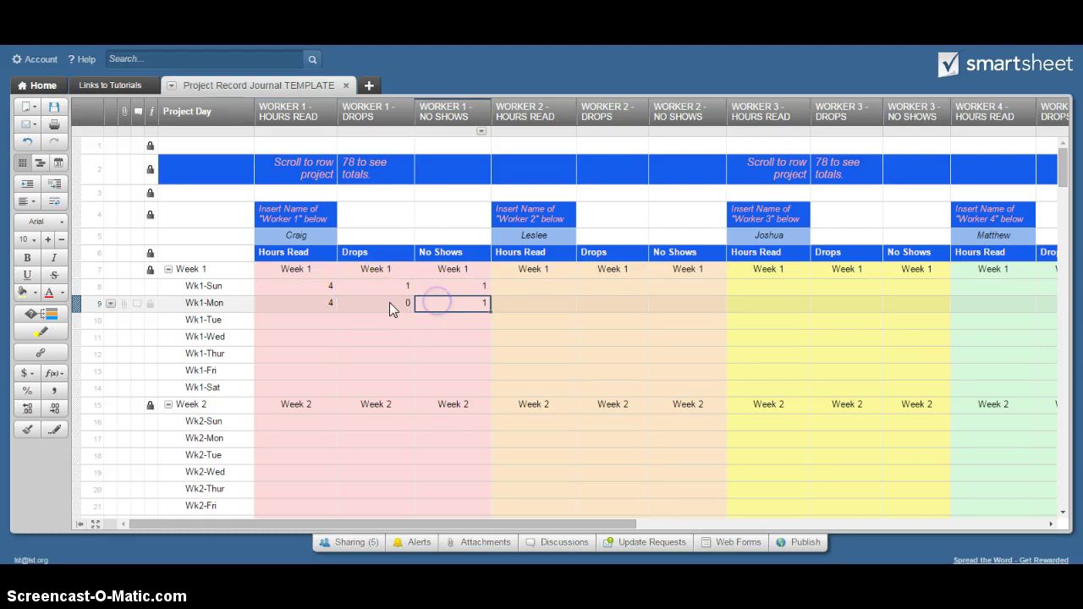
{"action": "left_click", "coordinate": [321, 322]}
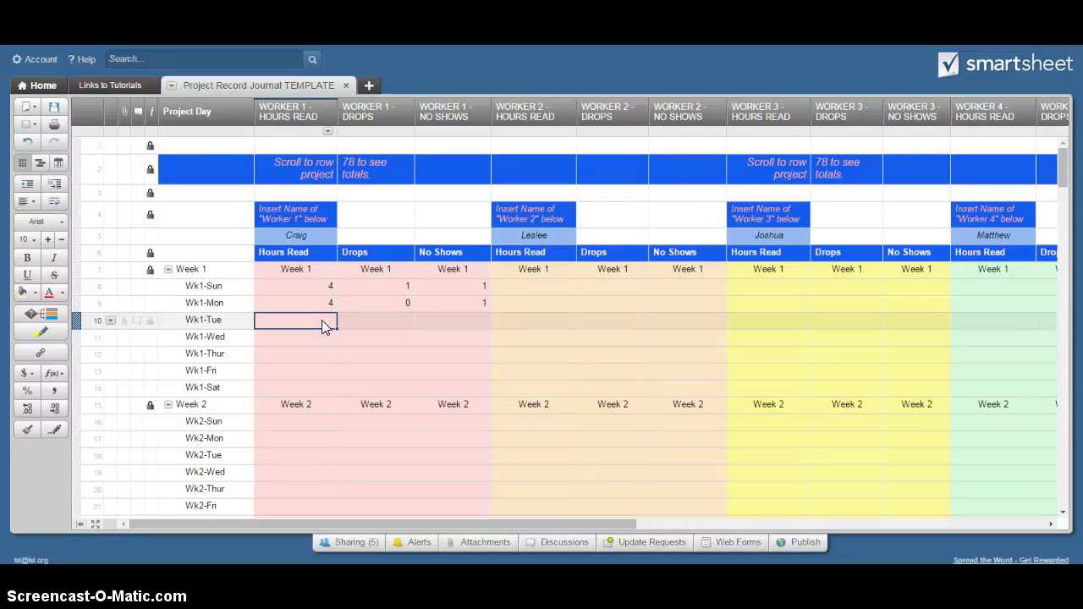
Enter Worker 1's Wk1-Tue statistics: 5 hours read, 0 drops and 0 no shows.
{"action": "type", "text": "5"}
{"action": "key", "text": "Tab"}
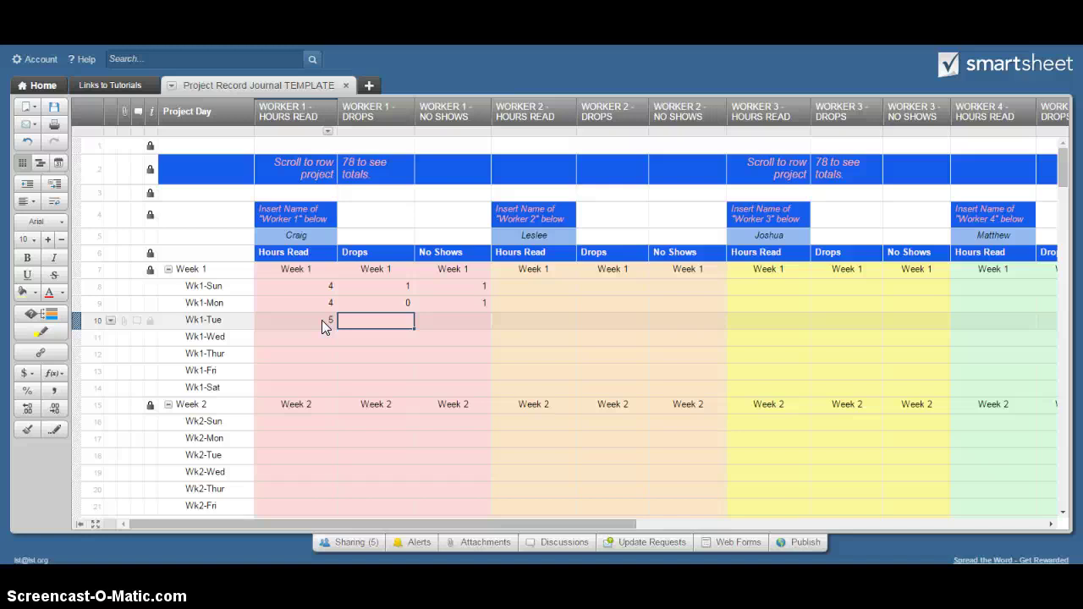
{"action": "type", "text": "0"}
{"action": "key", "text": "Tab"}
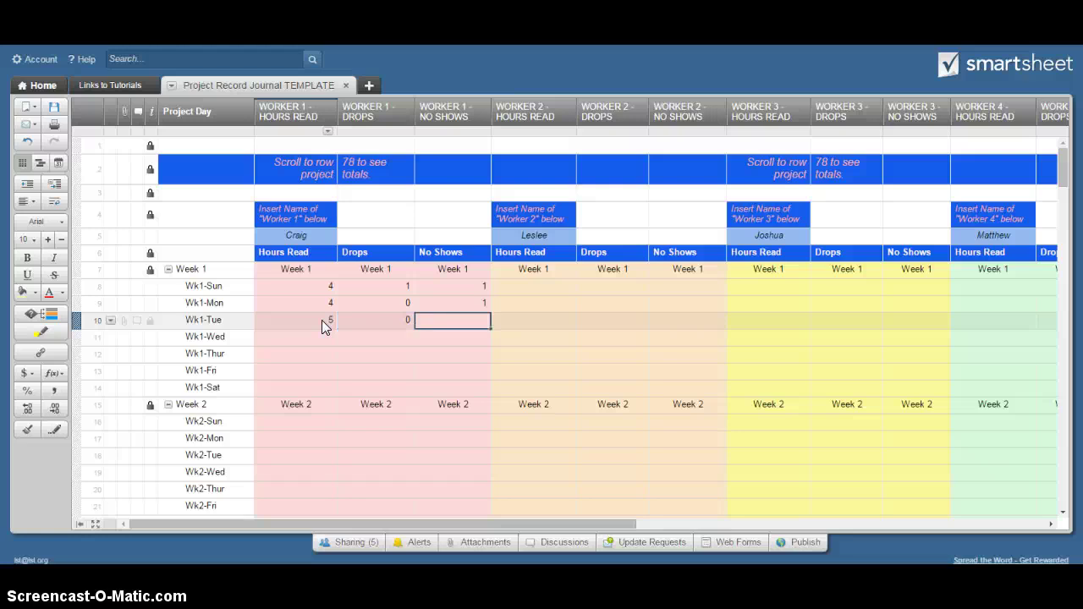
{"action": "type", "text": "0"}
{"action": "key", "text": "Tab"}
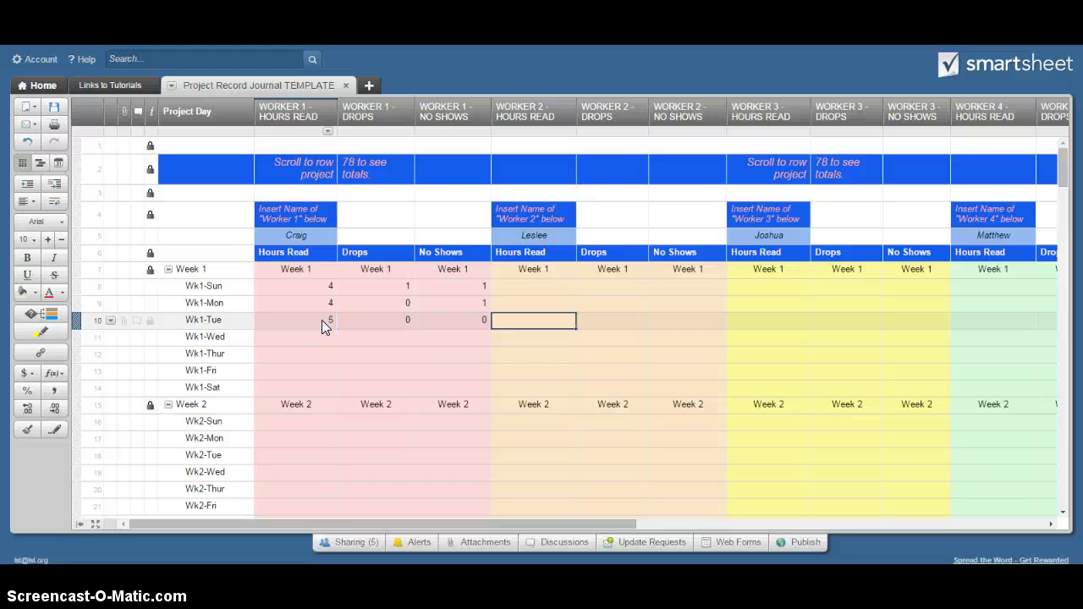
Fill in Worker 2's Wk1-Tue statistics with 6 hours read, 0 drops and 1 no show.
{"action": "type", "text": "6"}
{"action": "key", "text": "Tab"}
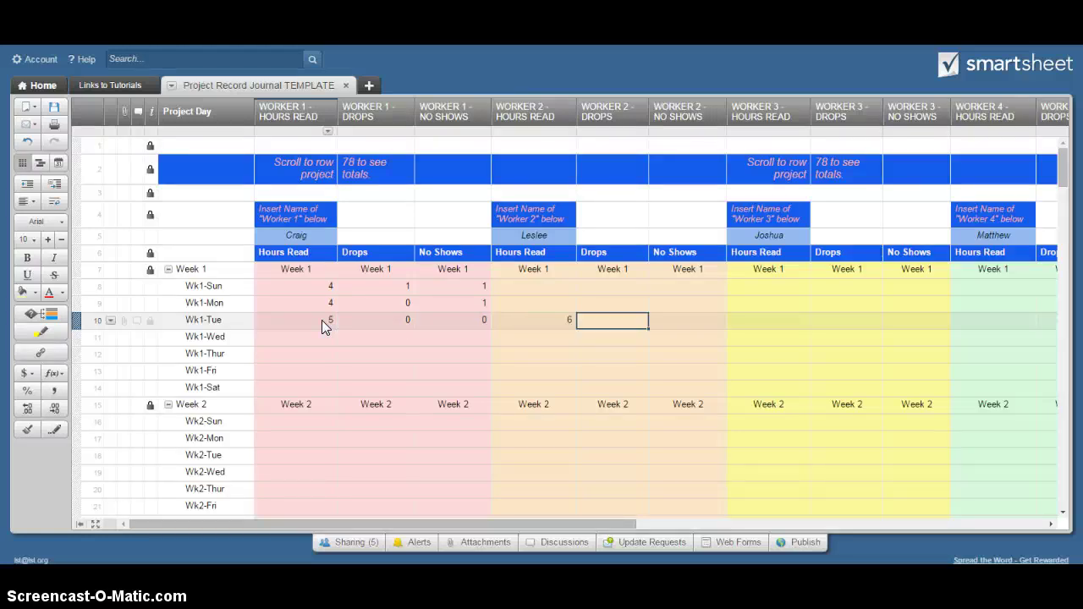
{"action": "type", "text": "0"}
{"action": "key", "text": "Tab"}
{"action": "type", "text": "1"}
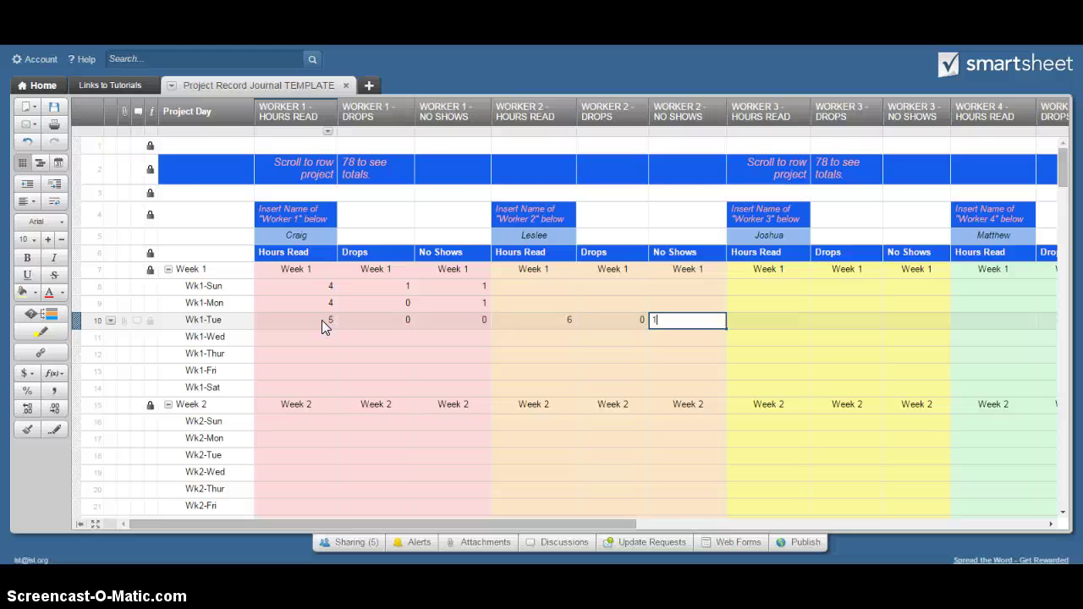
{"action": "key", "text": "Tab"}
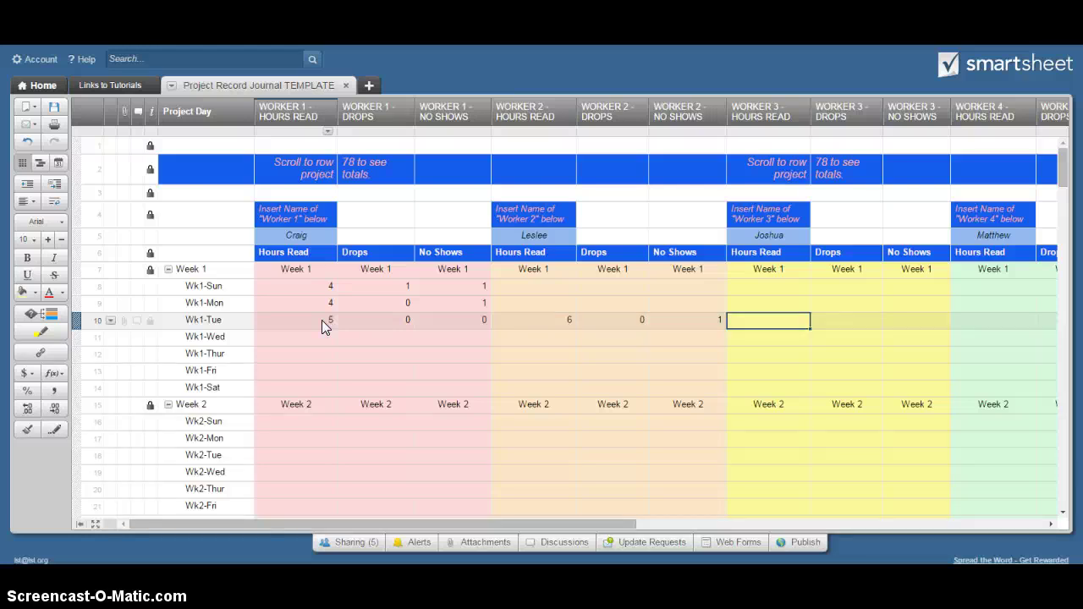
Record 3 hours read, 0 drops and 0 no shows for Worker 3 on Wk1-Tue.
{"action": "type", "text": "3"}
{"action": "key", "text": "Tab"}
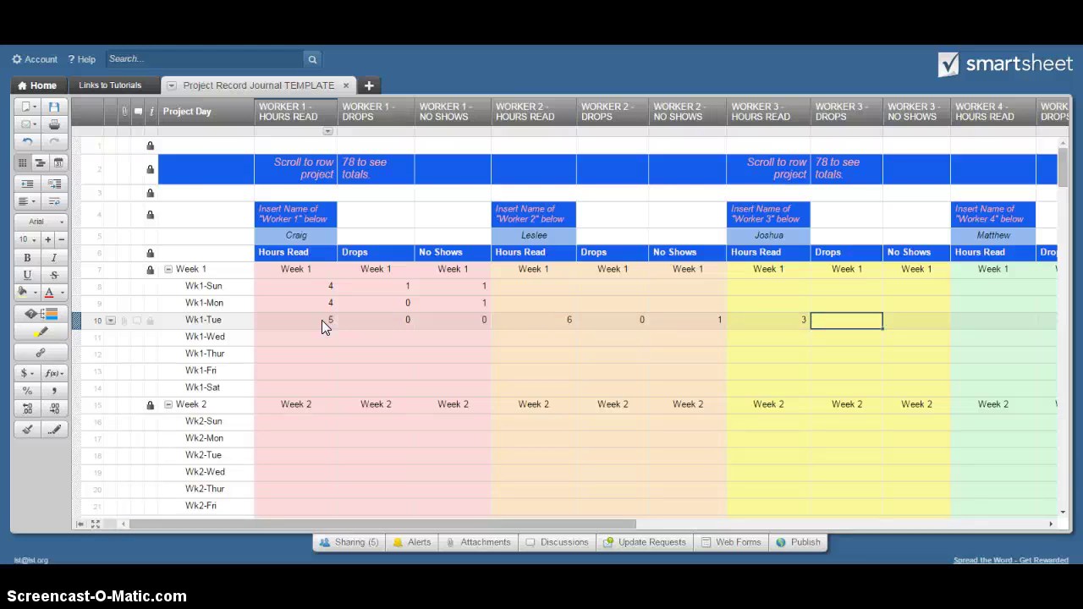
{"action": "type", "text": "0"}
{"action": "key", "text": "Tab"}
{"action": "type", "text": "0"}
{"action": "key", "text": "Tab"}
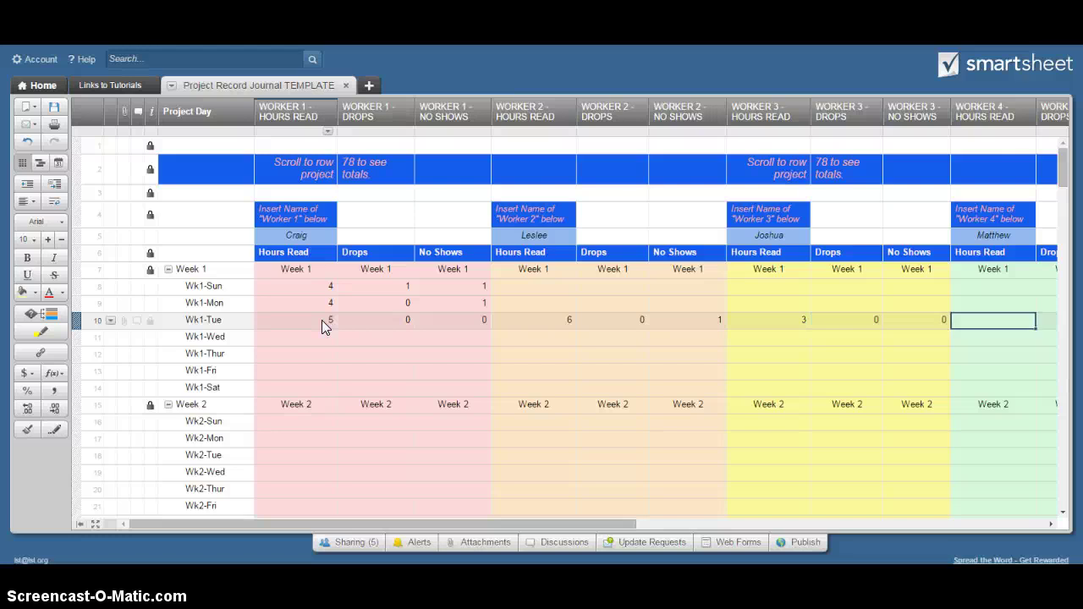
Enter 4 hours read, 0 drops and 0 no shows for Worker 4 on Wk1-Tue.
{"action": "type", "text": "4"}
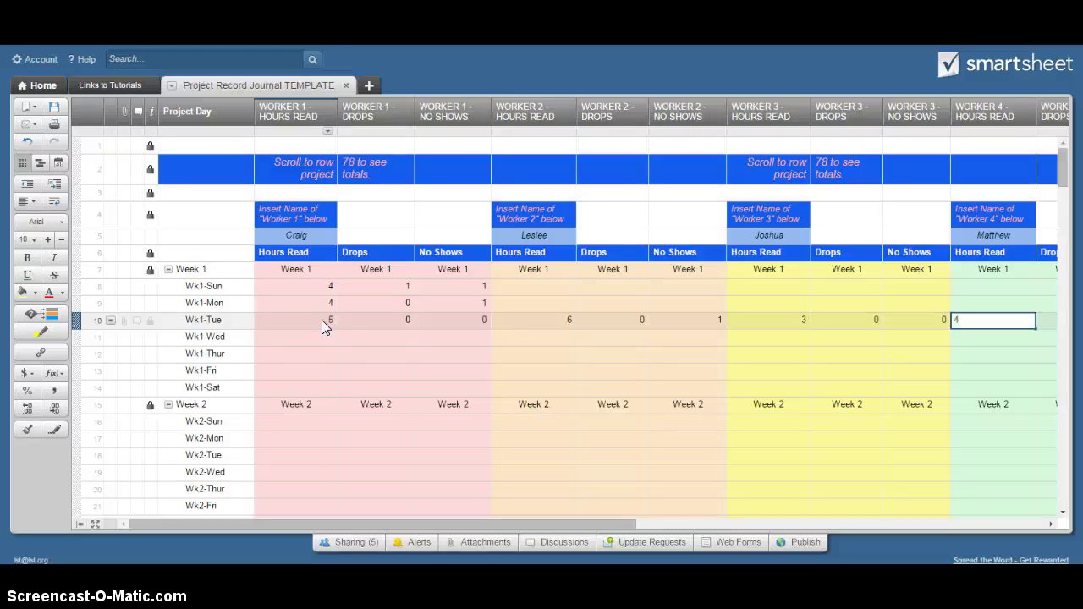
{"action": "key", "text": "Tab"}
{"action": "type", "text": "0"}
{"action": "key", "text": "Tab"}
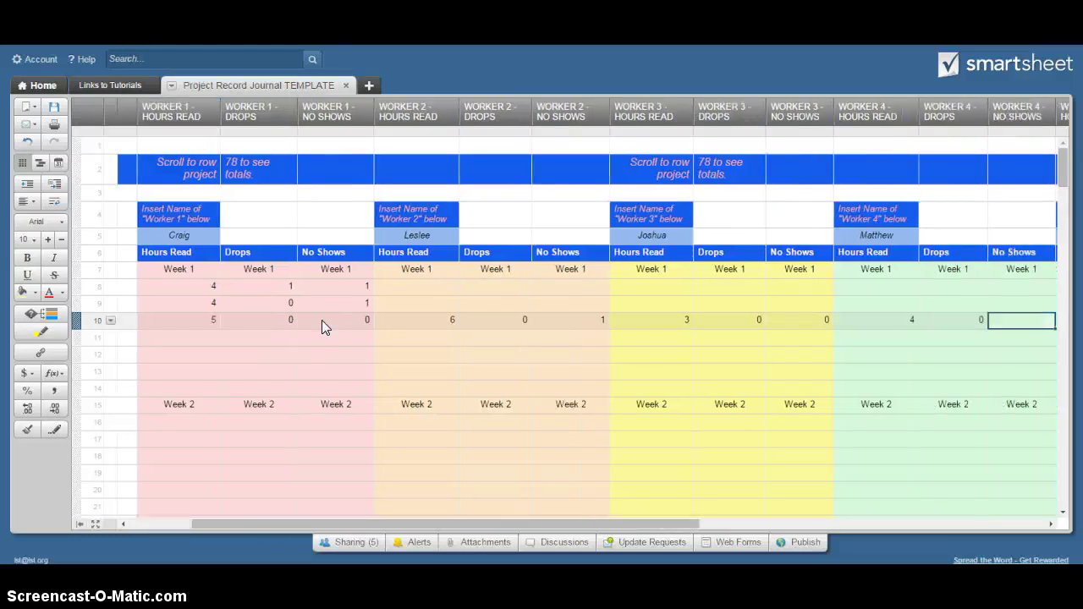
{"action": "type", "text": "0"}
{"action": "key", "text": "Tab"}
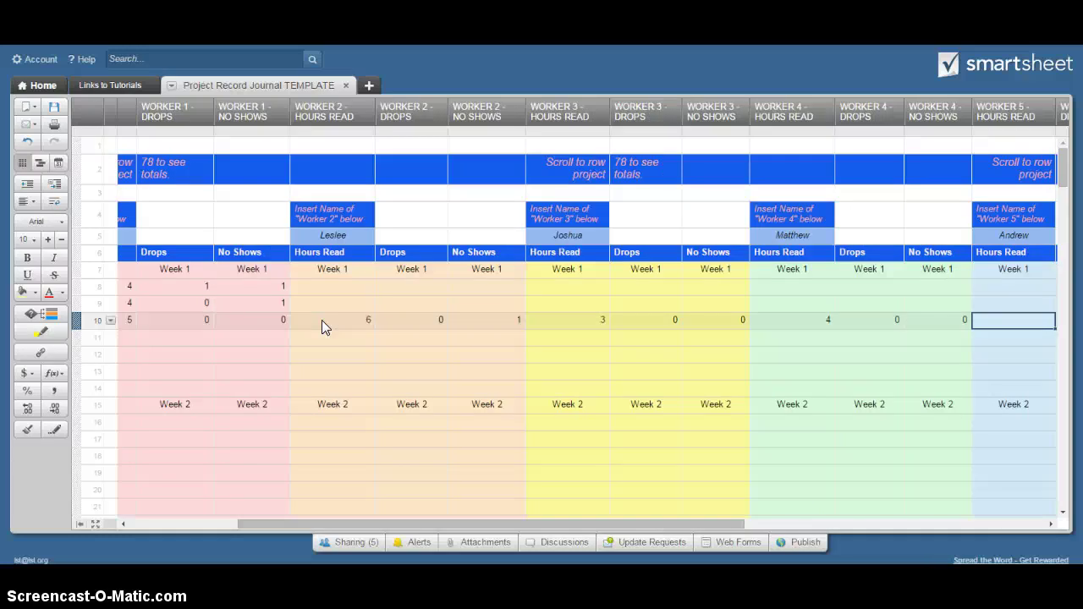
Complete the Wk1-Tue row with Worker 5's 6 hours read, 0 drops and 2 no shows.
{"action": "type", "text": "6"}
{"action": "key", "text": "Tab"}
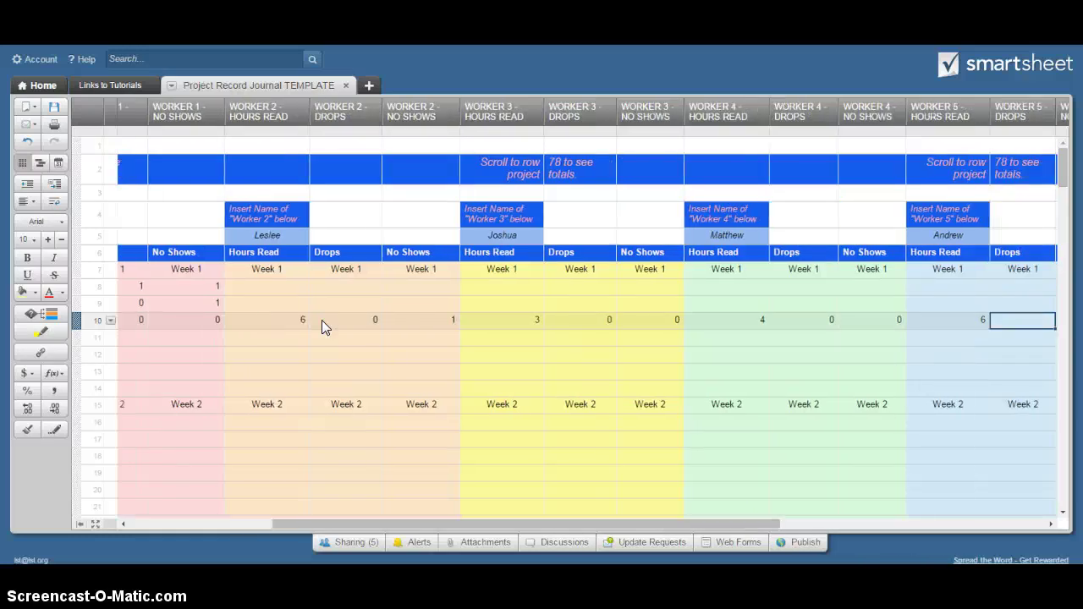
{"action": "type", "text": "0"}
{"action": "key", "text": "Tab"}
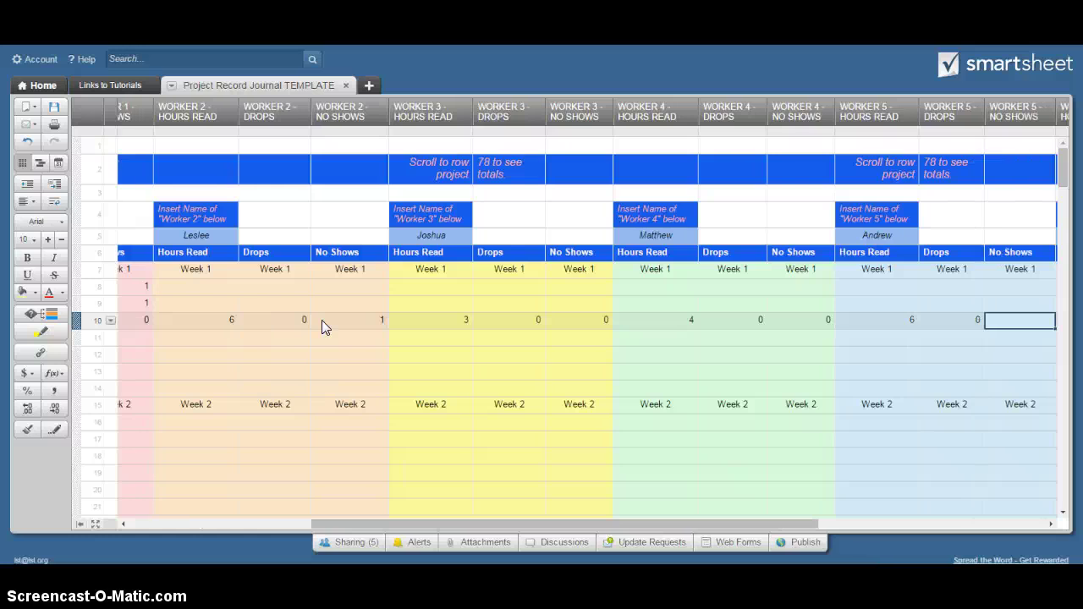
{"action": "type", "text": "2"}
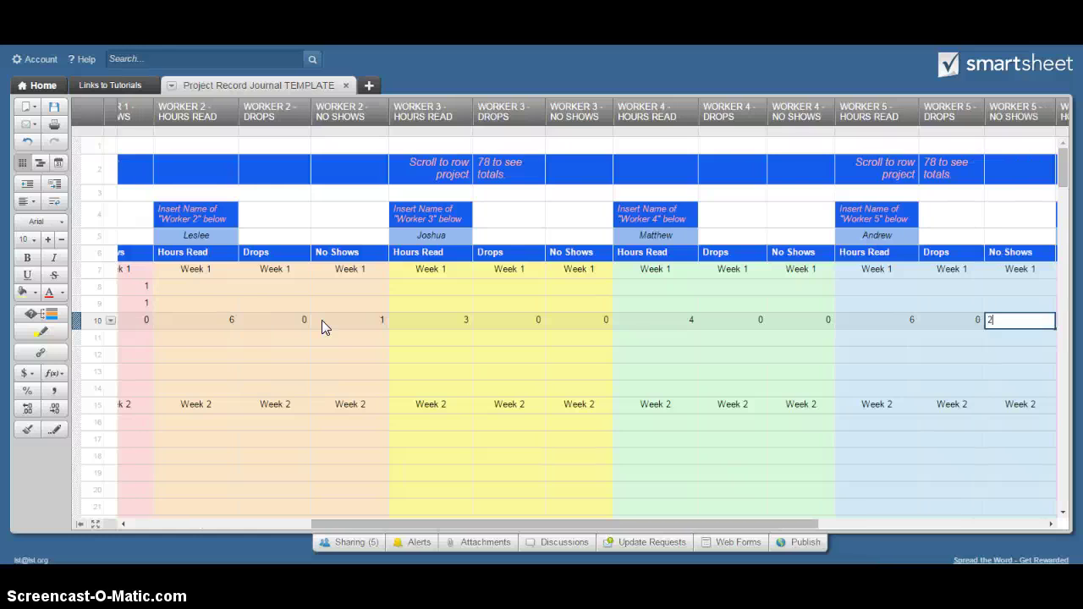
{"action": "key", "text": "Return"}
Go back along the Wk1-Wed row to Worker 1's hours read cell.
{"action": "key", "text": "Left"}
{"action": "key", "text": "Left"}
{"action": "key", "text": "Left"}
{"action": "key", "text": "Left"}
{"action": "key", "text": "Left"}
{"action": "key", "text": "Left"}
{"action": "key", "text": "Left"}
{"action": "key", "text": "Left"}
{"action": "key", "text": "Left"}
{"action": "key", "text": "Left"}
{"action": "key", "text": "Left"}
{"action": "key", "text": "Left"}
{"action": "key", "text": "Left"}
{"action": "key", "text": "Left"}
{"action": "key", "text": "Left"}
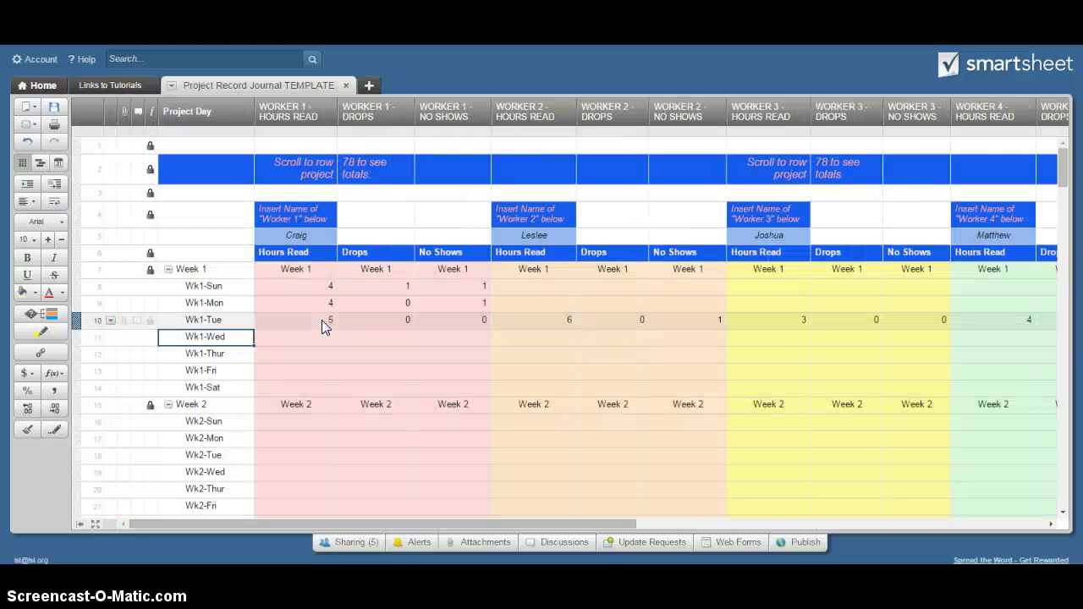
{"action": "key", "text": "Right"}
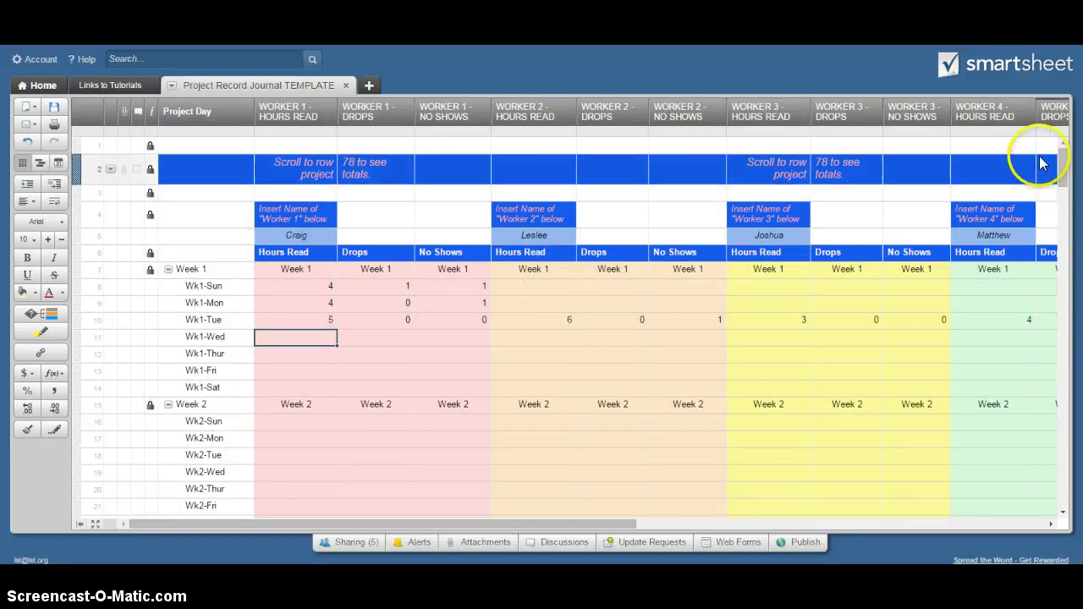
Review the project, worker and party totals tables and the reader names list below the weekly rows.
{"action": "left_click_drag", "start_coordinate": [1063, 169], "coordinate": [1056, 289]}
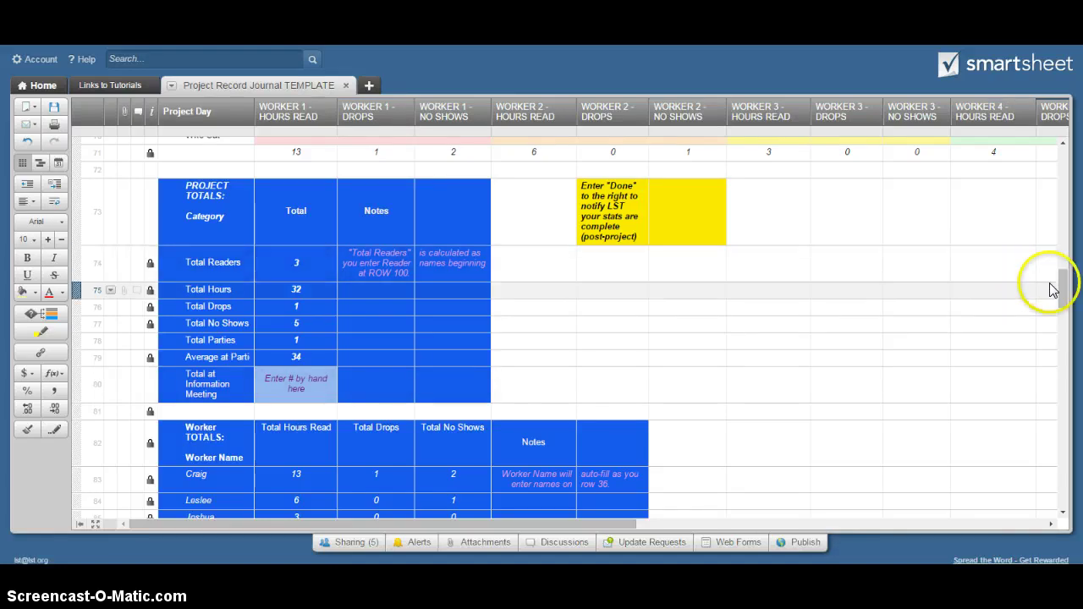
{"action": "left_click_drag", "start_coordinate": [1062, 288], "coordinate": [1059, 313]}
{"action": "left_click", "coordinate": [549, 376]}
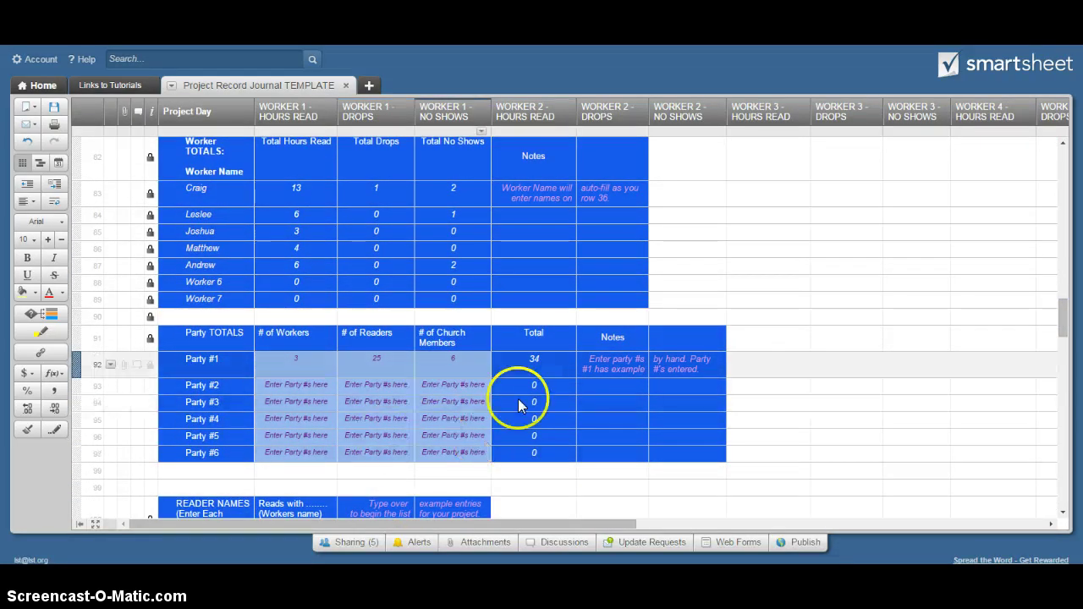
{"action": "left_click_drag", "start_coordinate": [1059, 309], "coordinate": [1063, 269]}
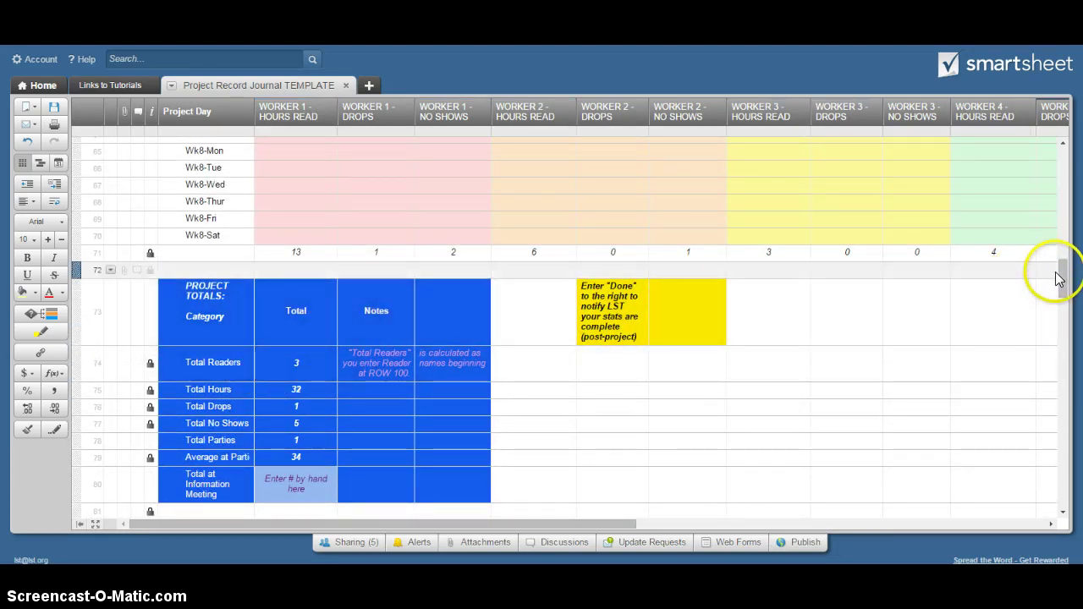
{"action": "left_click_drag", "start_coordinate": [1064, 279], "coordinate": [1058, 339]}
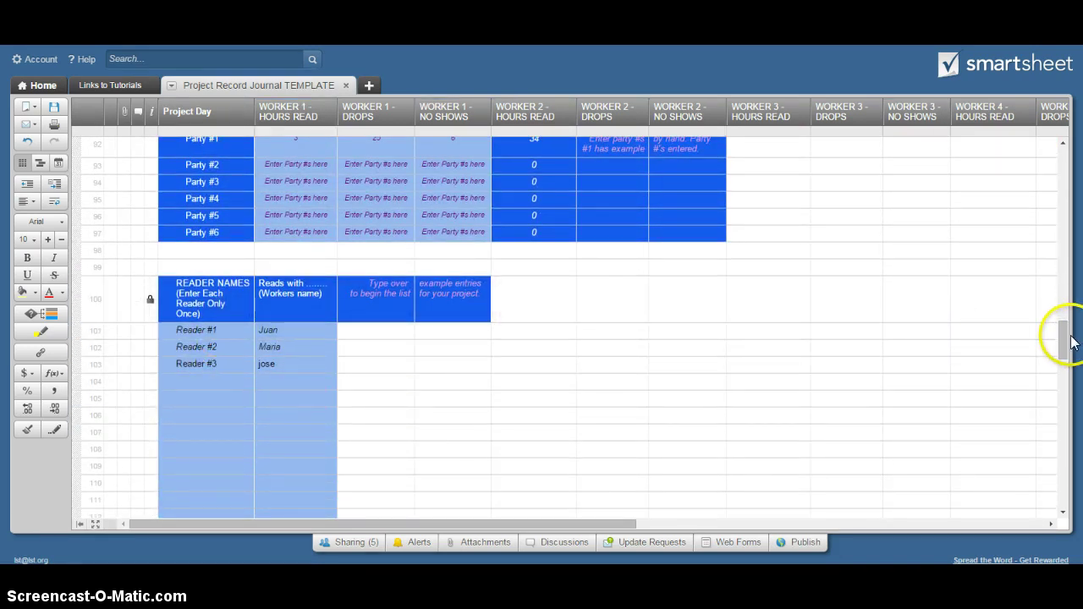
{"action": "left_click_drag", "start_coordinate": [1065, 344], "coordinate": [1067, 284]}
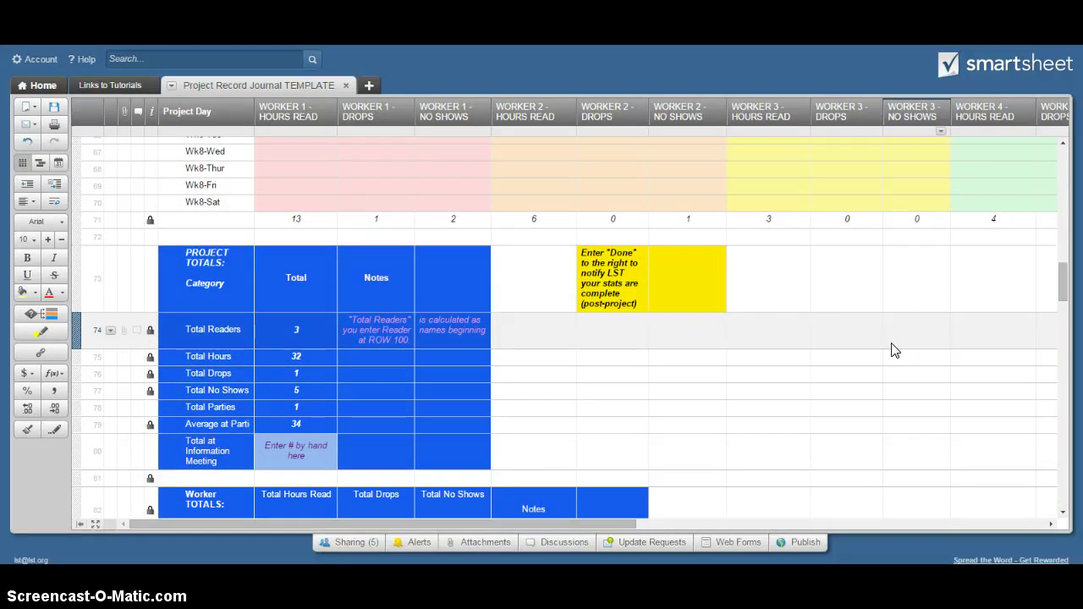
Enter "Done" in the yellow post-project completion cell in row 73, and clear the entry again.
{"action": "left_click", "coordinate": [687, 289]}
{"action": "type", "text": "Done"}
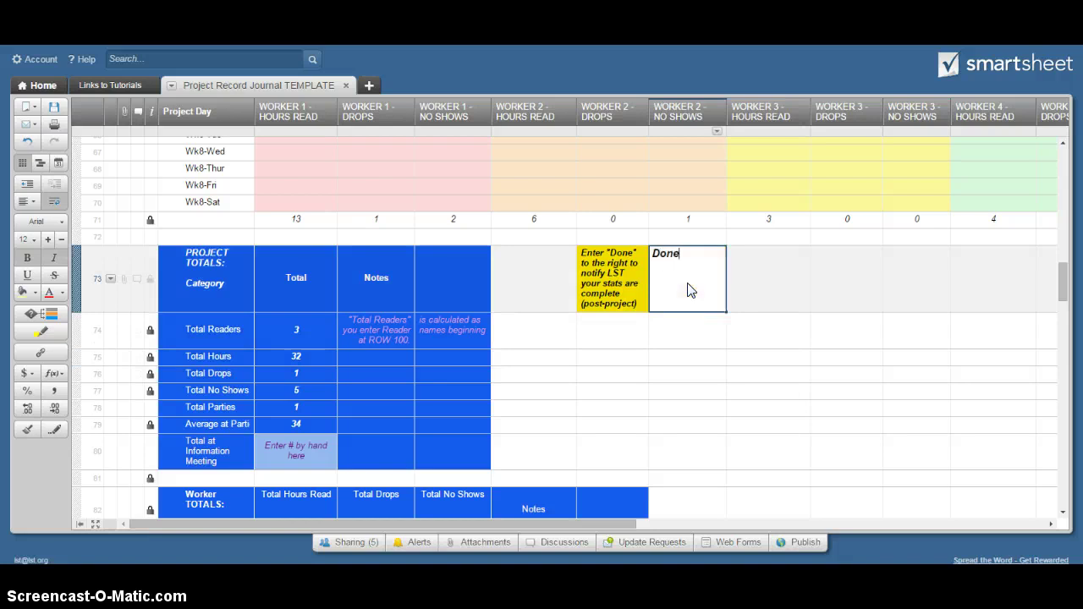
{"action": "key", "text": "Return"}
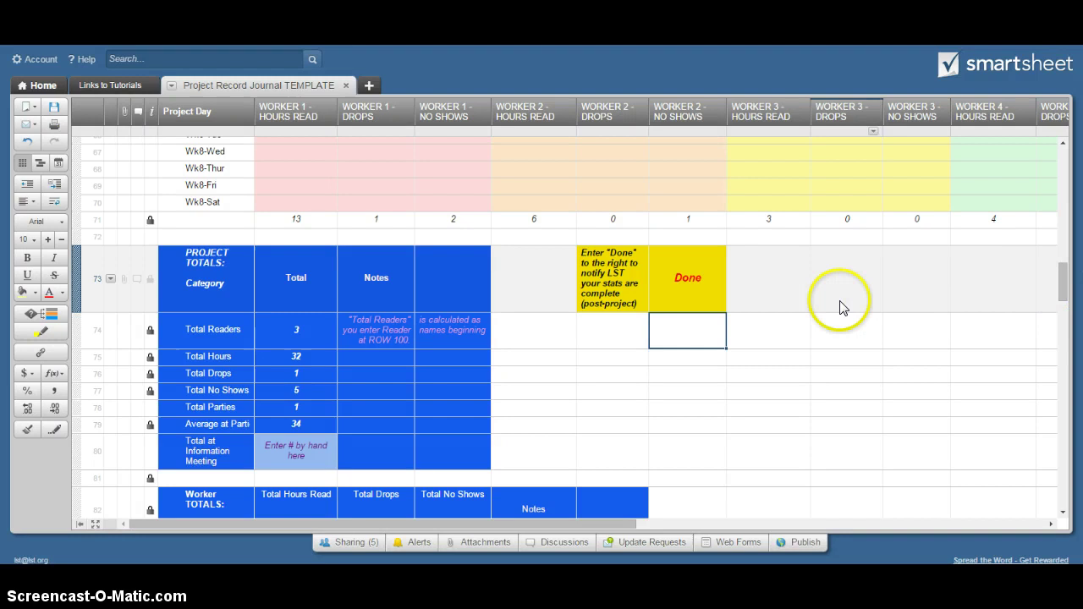
{"action": "left_click", "coordinate": [705, 285]}
{"action": "key", "text": "Delete"}
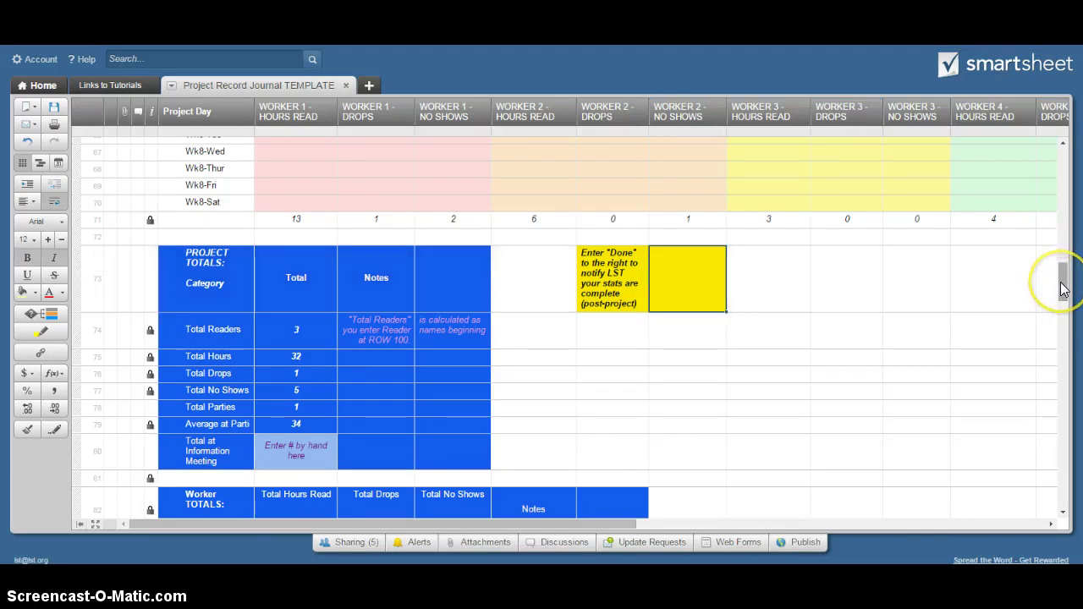
Inspect the Wk1-Tue row's worker statistics in the Edit Row form and close it without saving.
{"action": "scroll", "coordinate": [1064, 288], "scroll_direction": "down", "scroll_amount": 3}
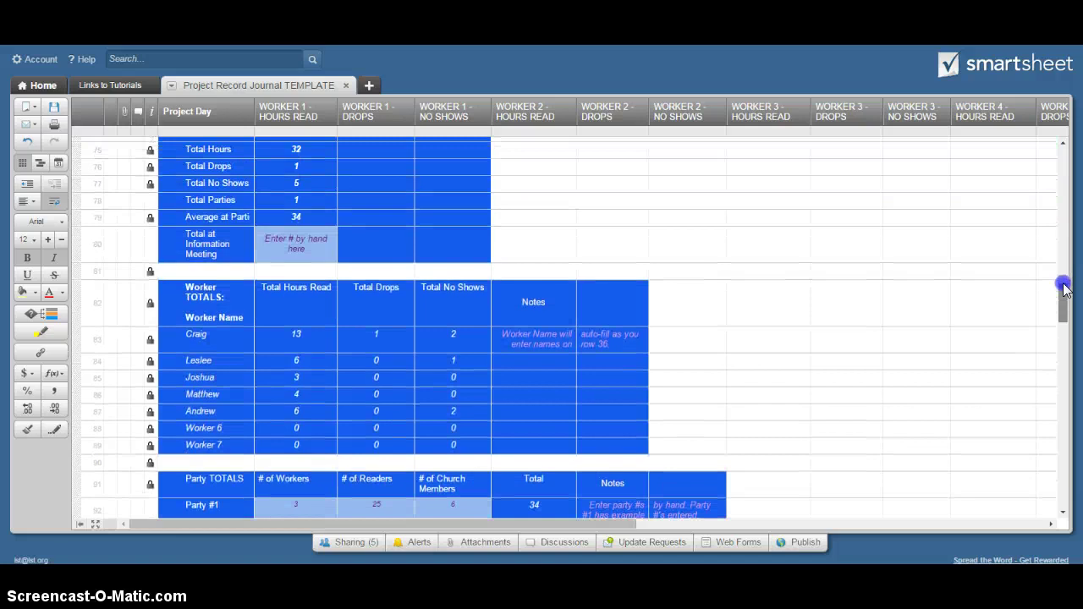
{"action": "left_click_drag", "start_coordinate": [1064, 288], "coordinate": [1063, 203]}
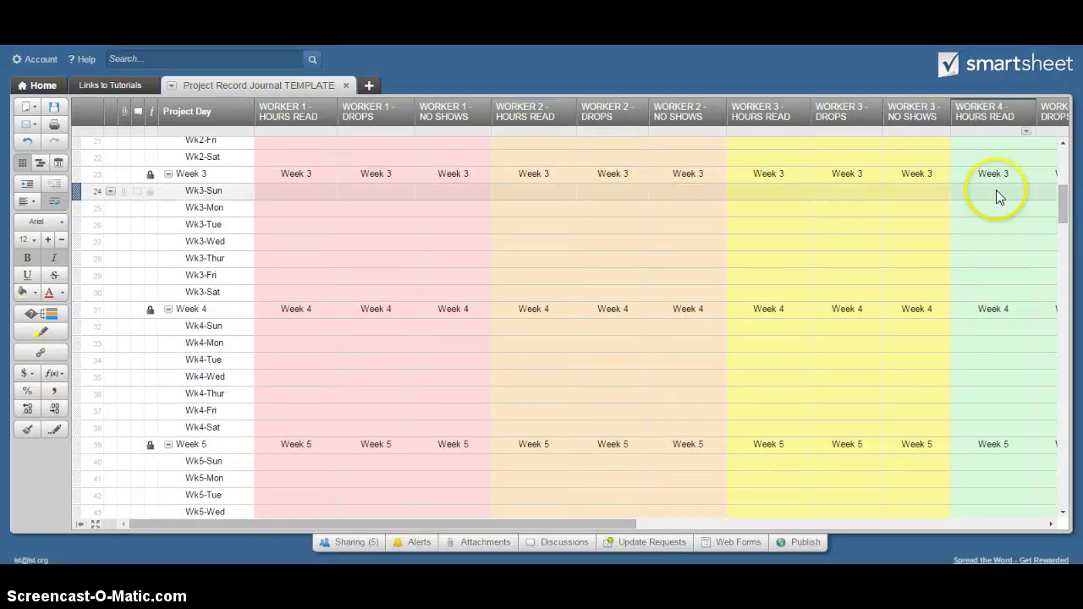
{"action": "left_click_drag", "start_coordinate": [1063, 205], "coordinate": [1059, 165]}
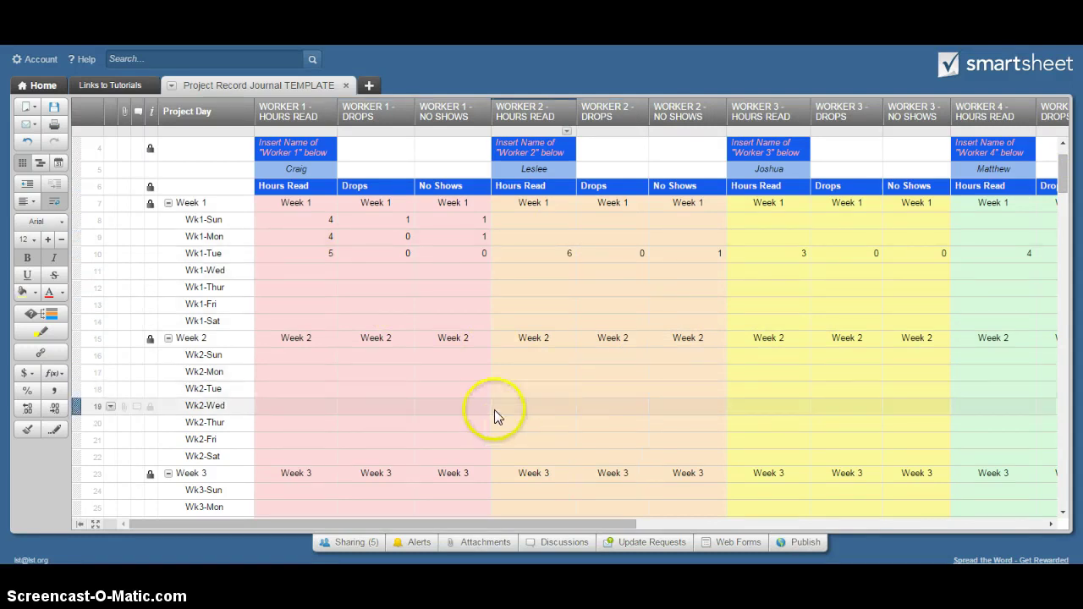
{"action": "left_click", "coordinate": [109, 254]}
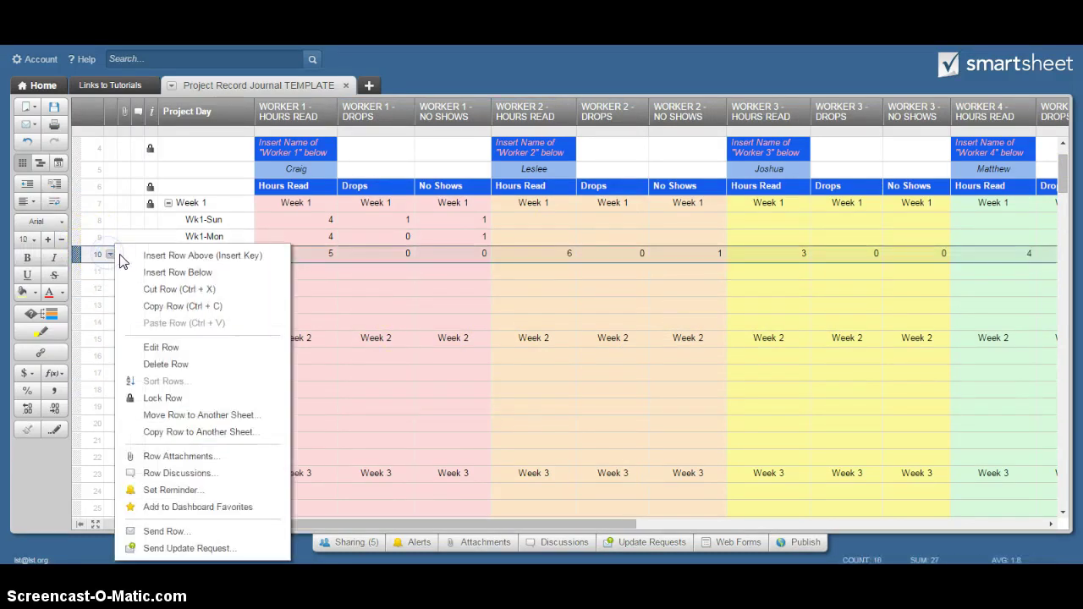
{"action": "left_click", "coordinate": [161, 345]}
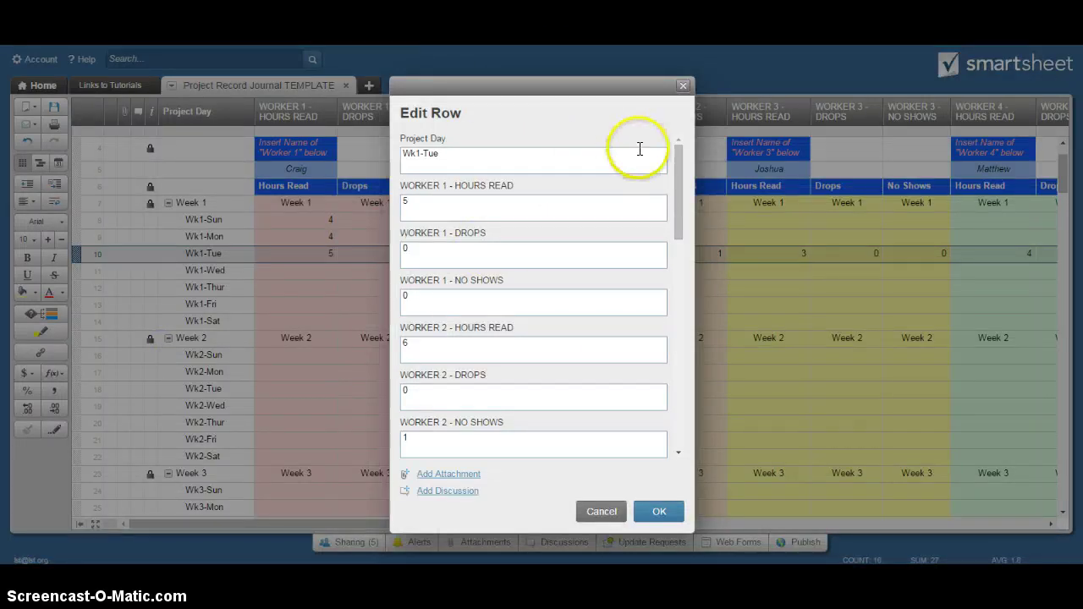
{"action": "left_click_drag", "start_coordinate": [678, 176], "coordinate": [678, 176]}
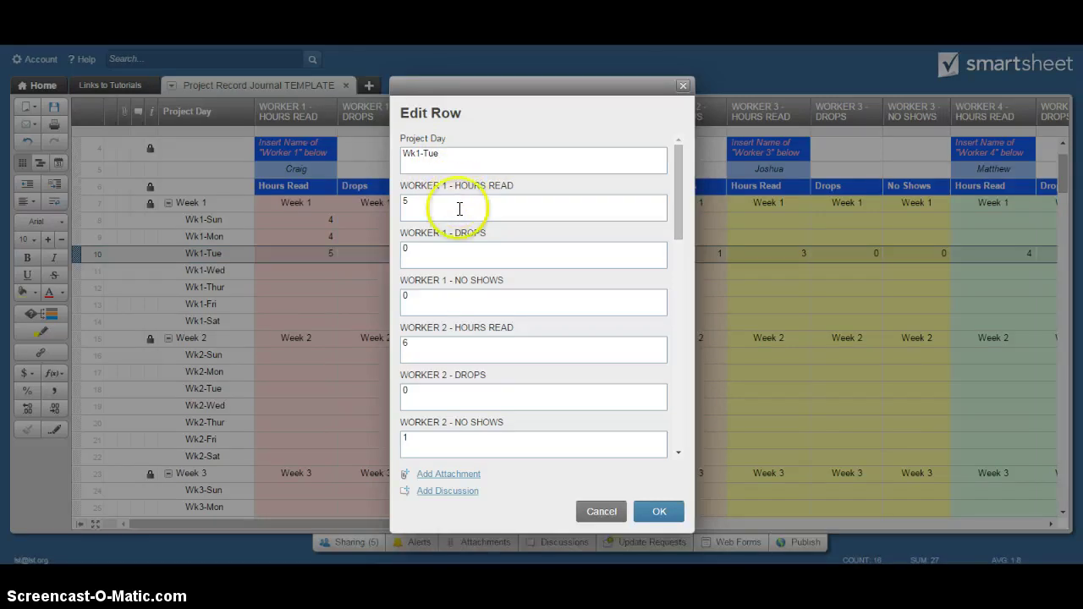
{"action": "left_click", "coordinate": [599, 511]}
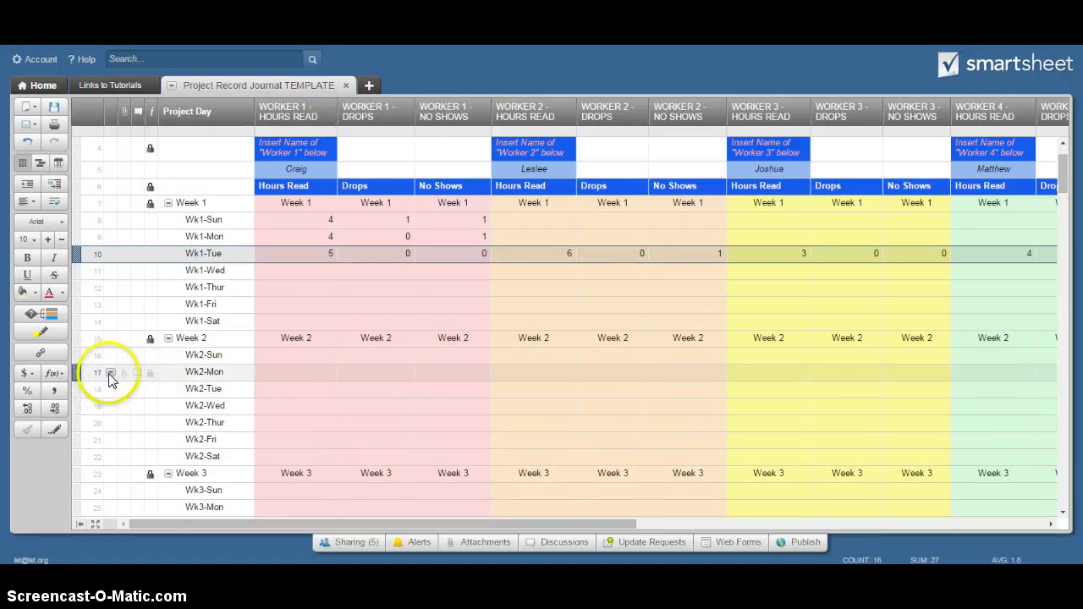
Look through the Wk2-Mon row's Edit Row form from Worker 1 to Worker 7 and cancel it.
{"action": "left_click", "coordinate": [109, 378]}
{"action": "left_click", "coordinate": [151, 348]}
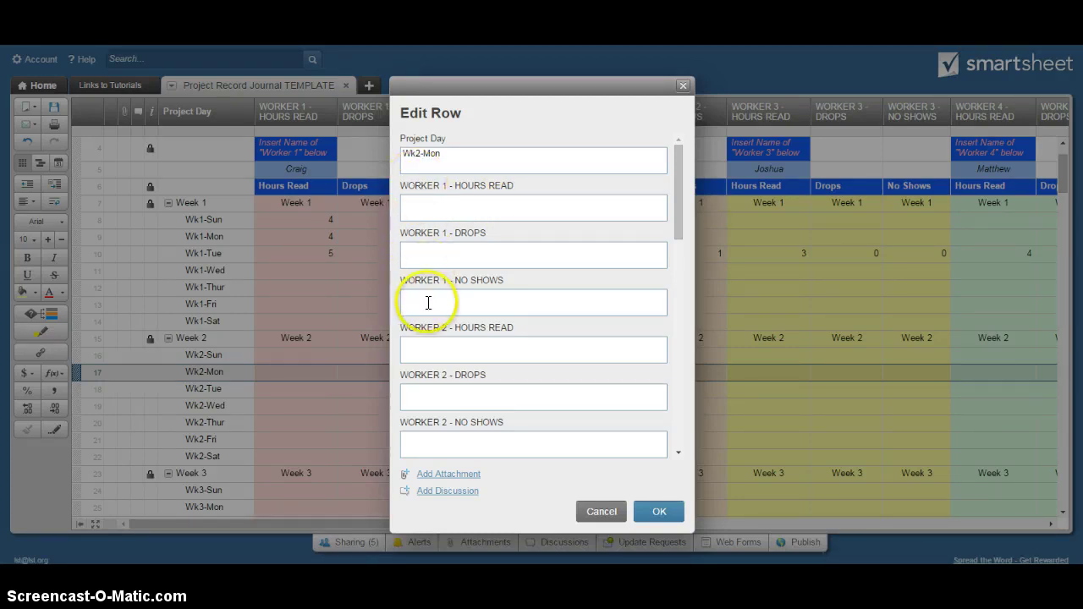
{"action": "left_click", "coordinate": [681, 236]}
{"action": "left_click_drag", "start_coordinate": [681, 236], "coordinate": [677, 198]}
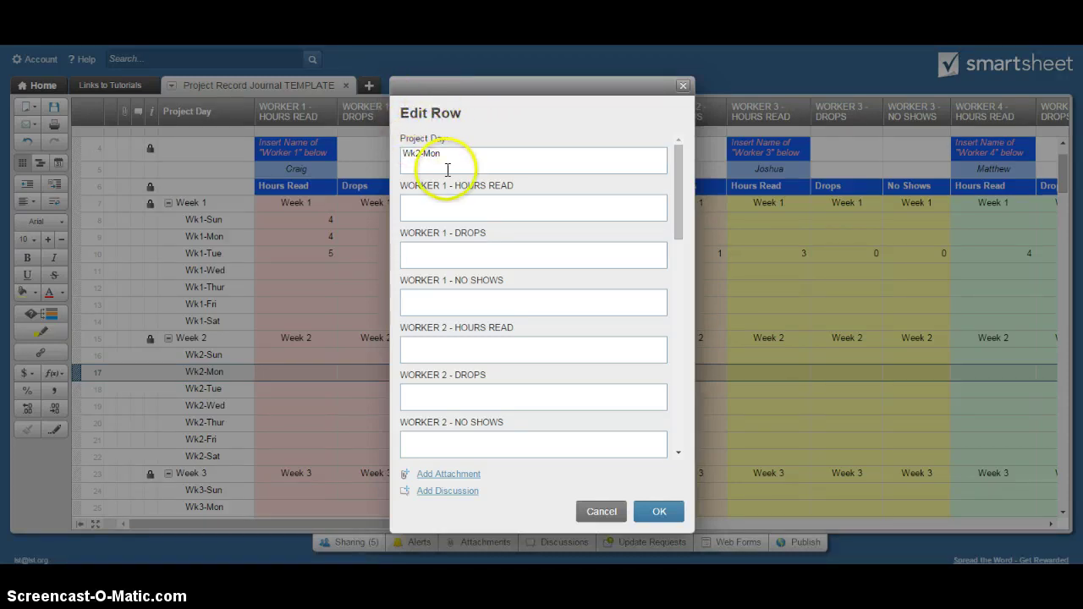
{"action": "left_click", "coordinate": [446, 208]}
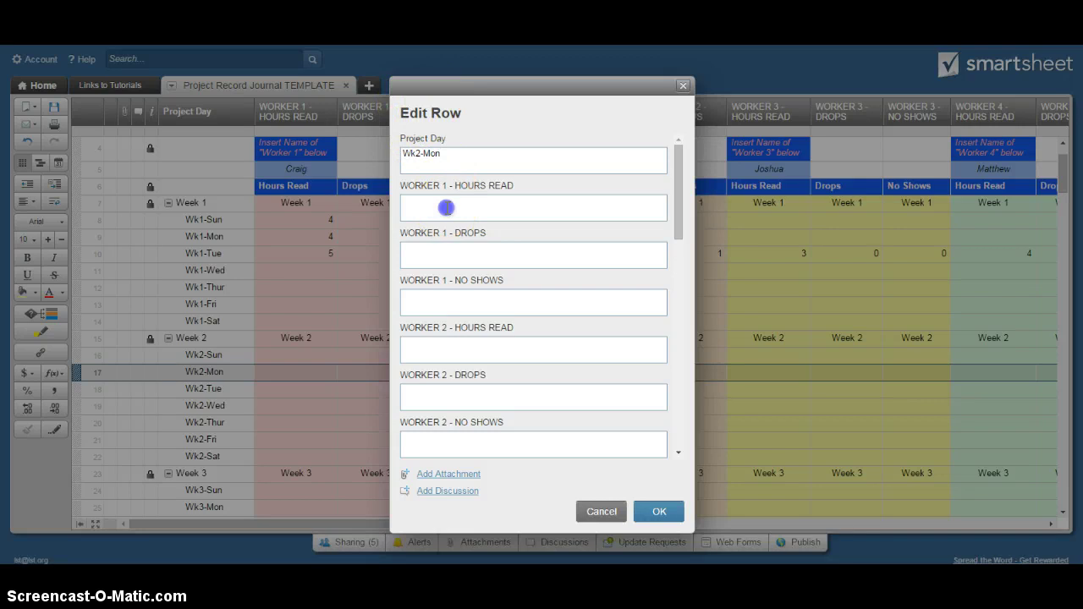
{"action": "left_click", "coordinate": [505, 157]}
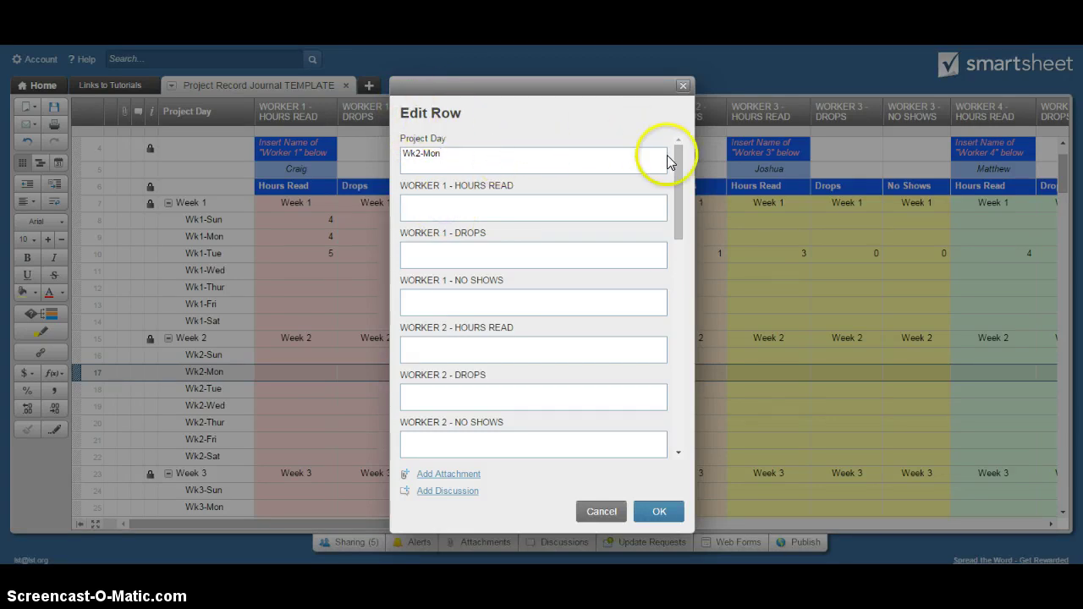
{"action": "left_click_drag", "start_coordinate": [675, 162], "coordinate": [674, 384]}
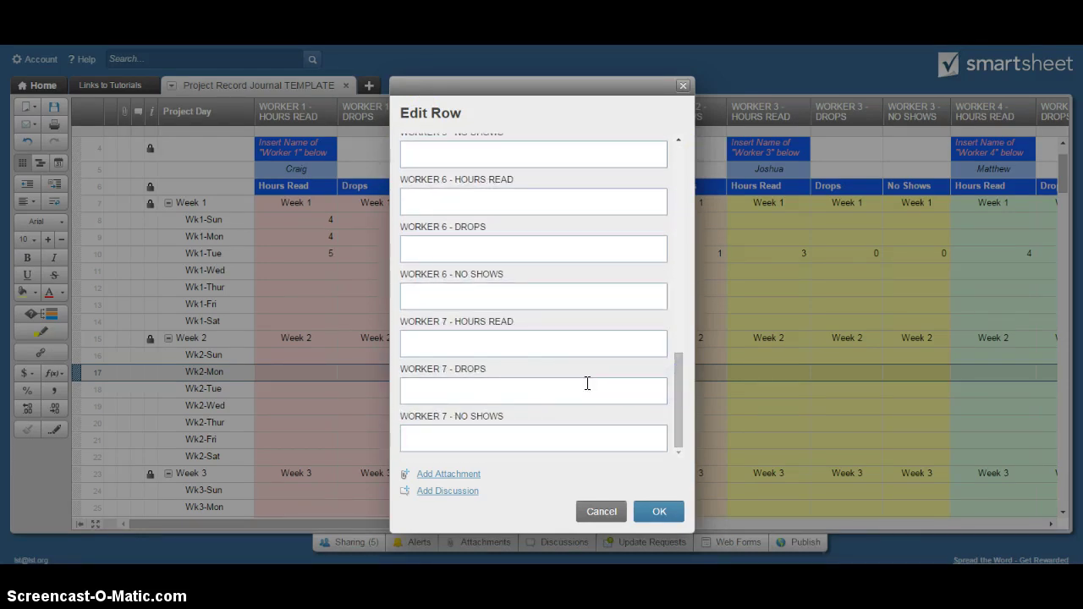
{"action": "left_click", "coordinate": [600, 512]}
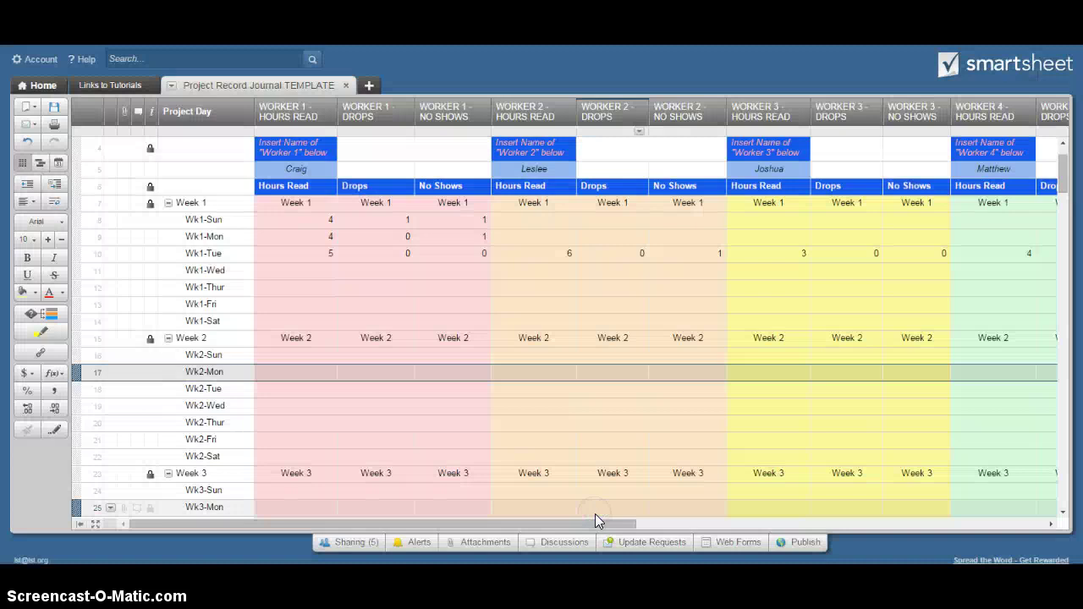
{"action": "mouse_move", "coordinate": [1068, 177]}
{"action": "left_mouse_down"}
{"action": "mouse_move", "coordinate": [1065, 251]}
{"action": "mouse_move", "coordinate": [1063, 153]}
{"action": "mouse_move", "coordinate": [1064, 169]}
{"action": "left_mouse_up"}
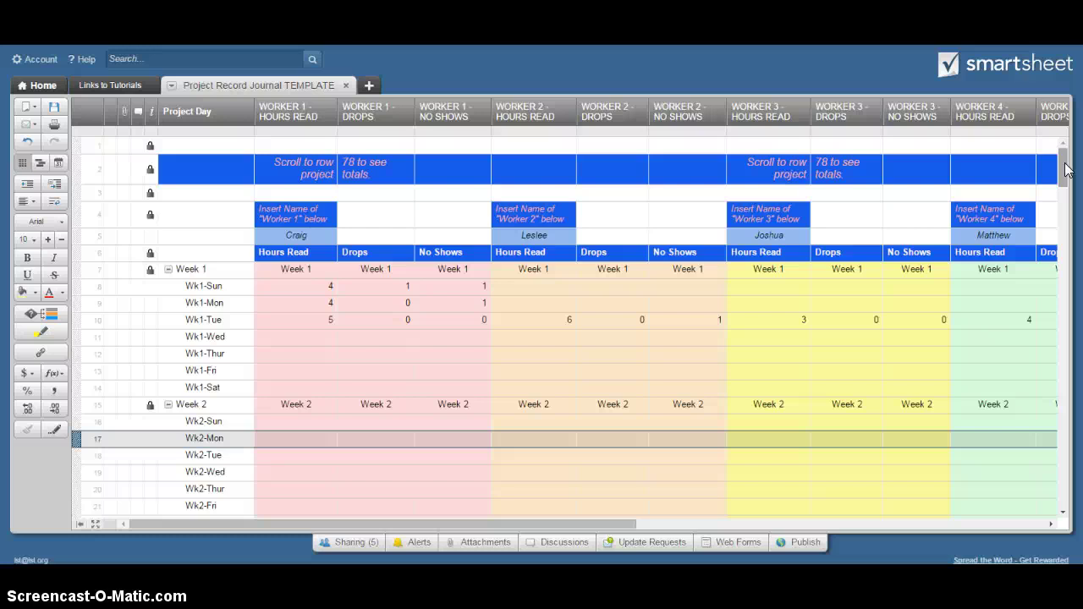
{"action": "left_click_drag", "start_coordinate": [1066, 169], "coordinate": [1064, 157]}
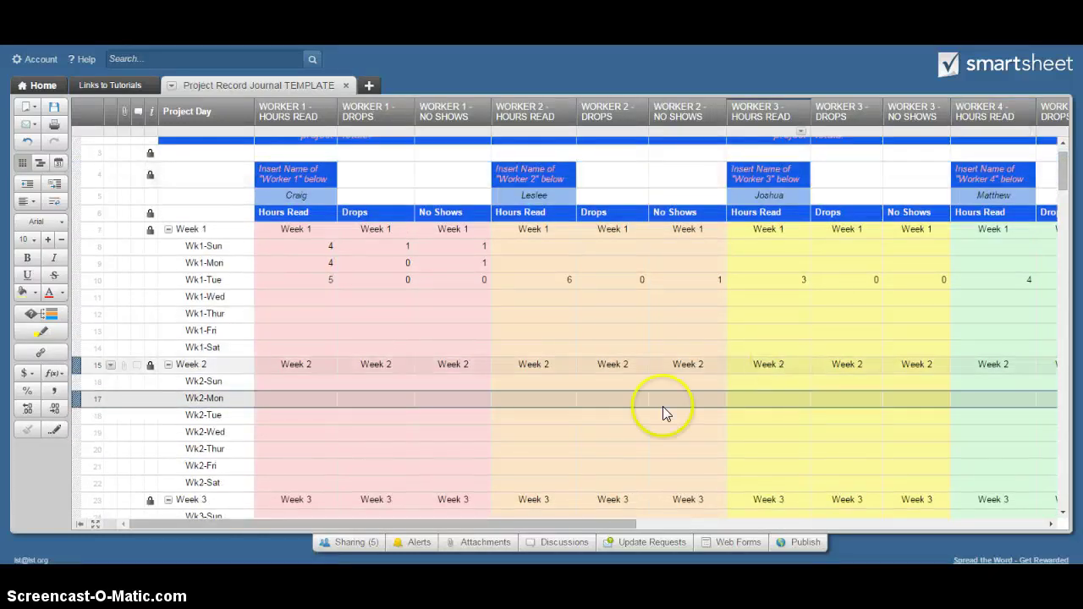